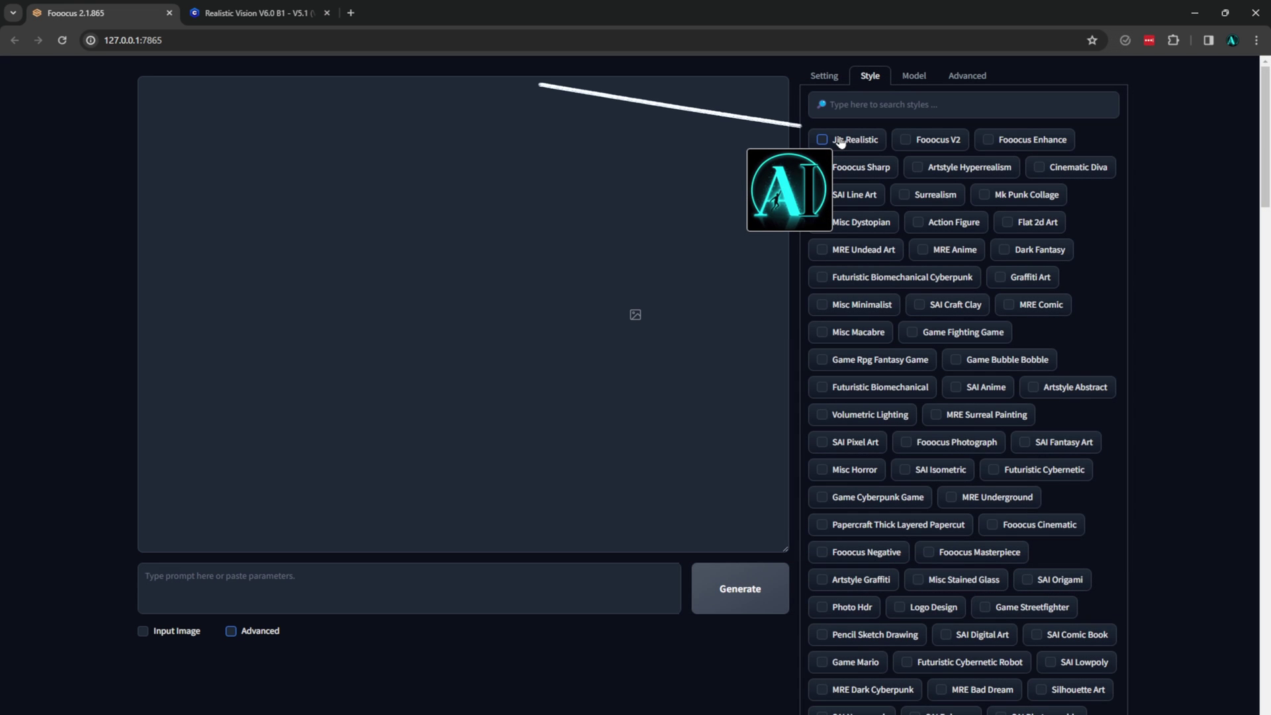
# Step: Untick the Jia Realistic style, leaving Fooocus V2, Fooocus Enhance and Fooocus Sharp checked
pyautogui.click(838, 141)
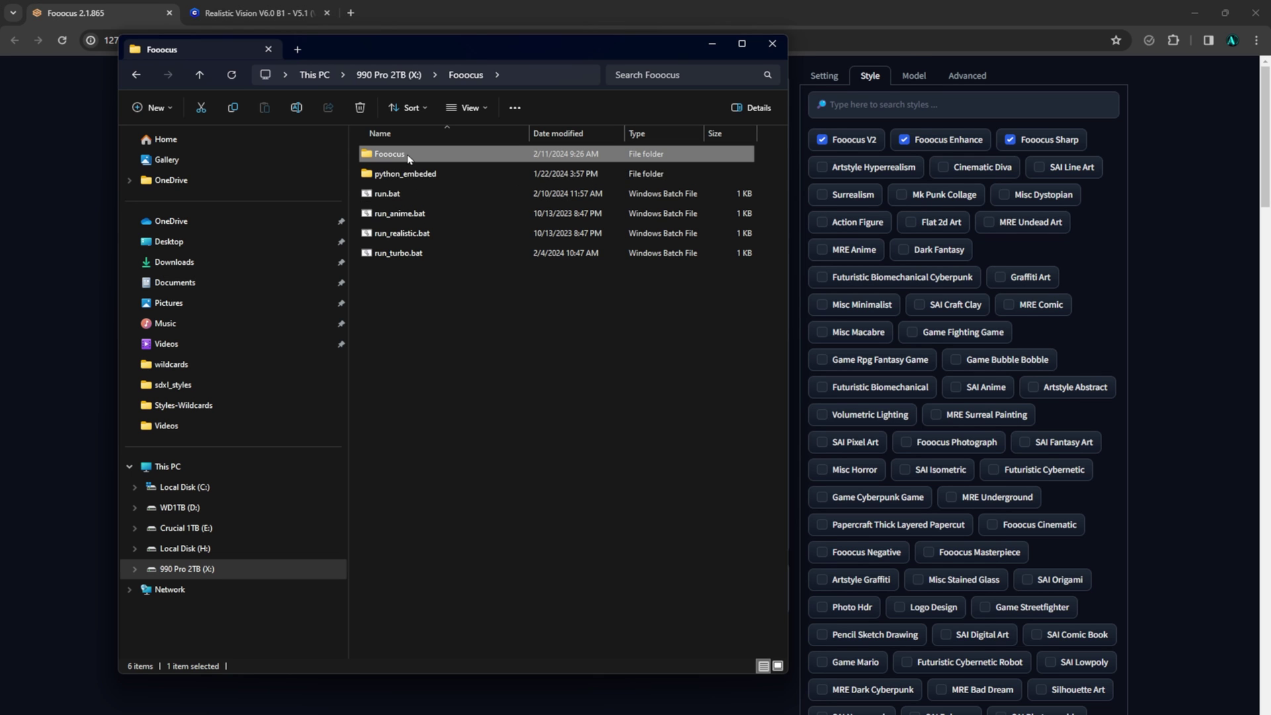
# Step: Go into the inner Fooocus folder and open its sdxl_styles folder
pyautogui.doubleClick(409, 157)
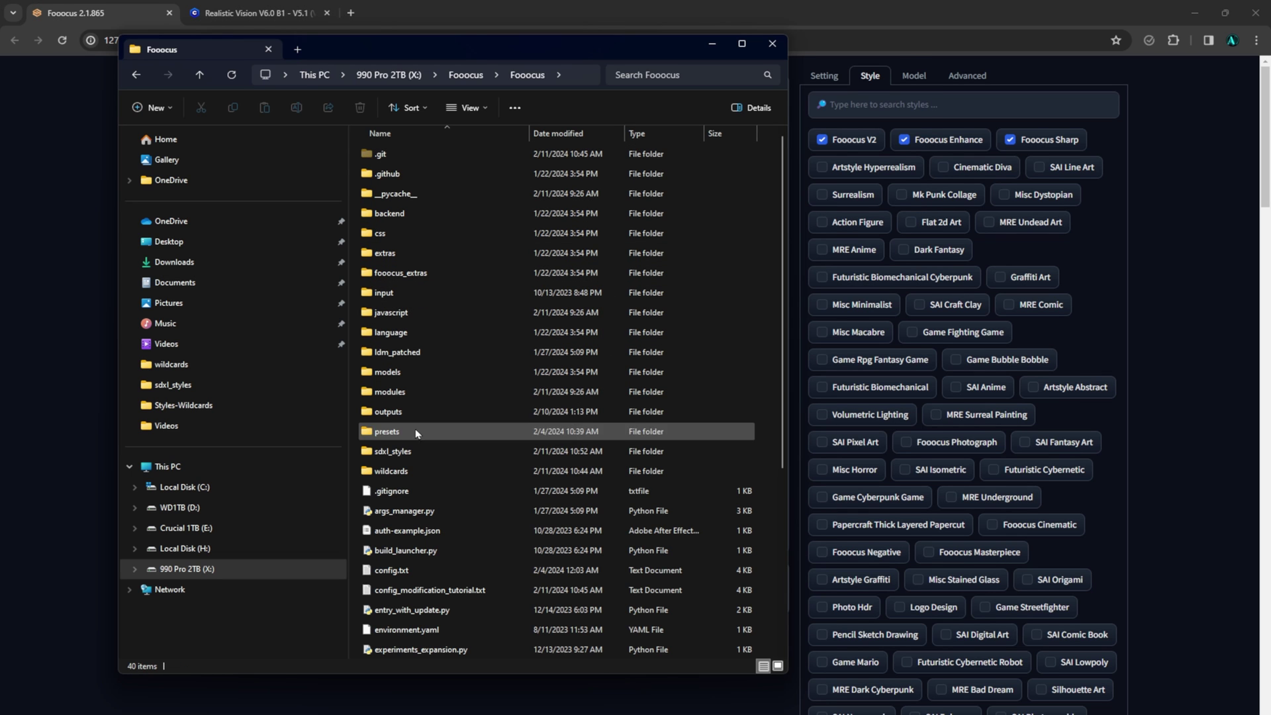
pyautogui.click(419, 450)
pyautogui.click(419, 450)
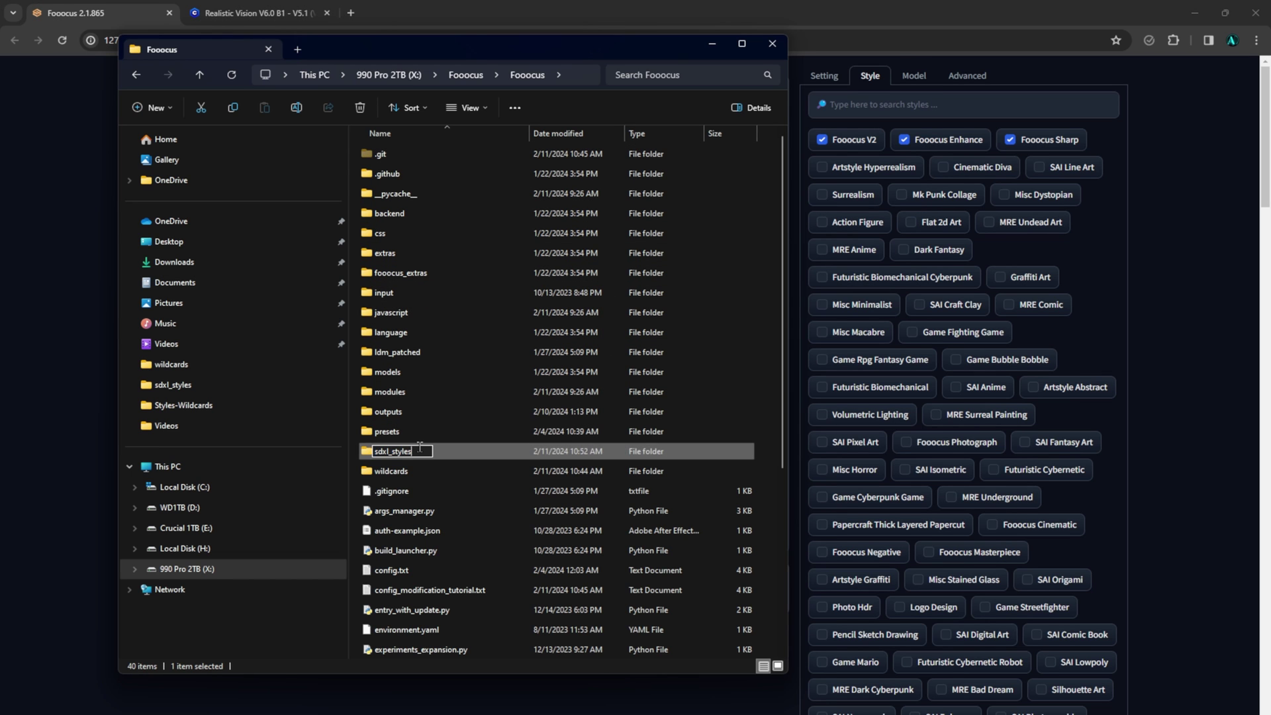
pyautogui.doubleClick(437, 452)
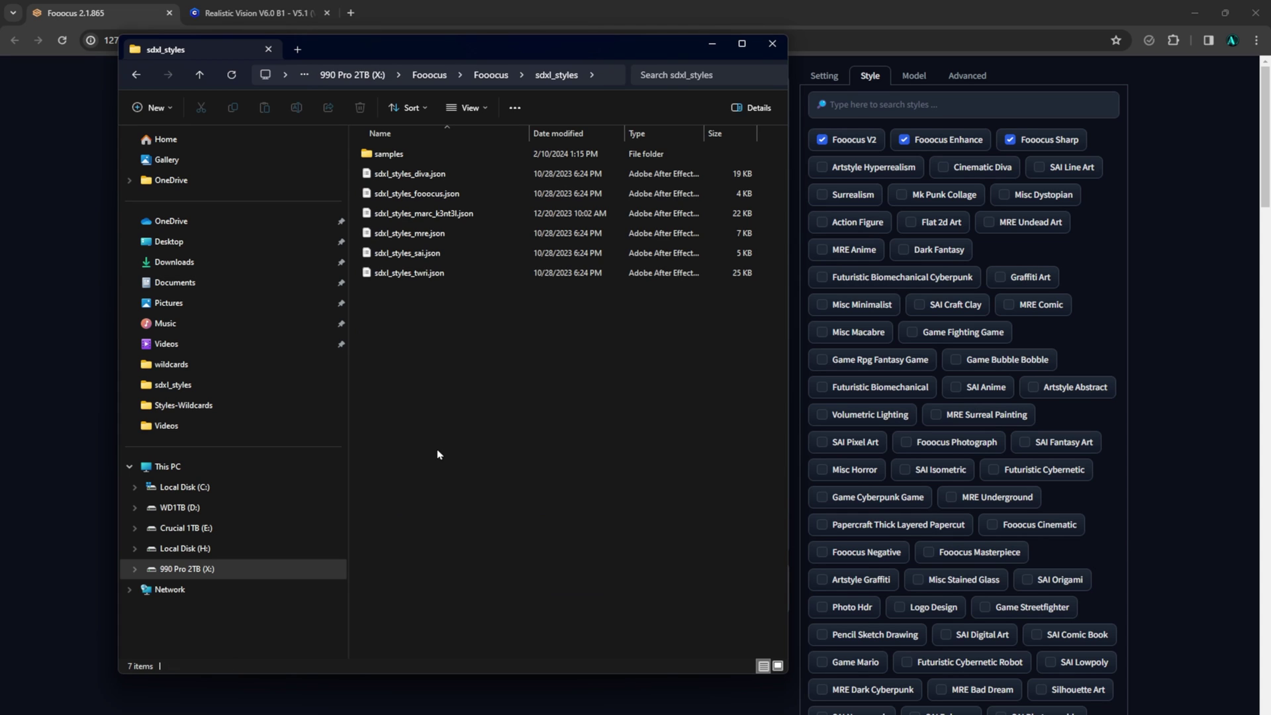
# Step: Duplicate sdxl_styles_diva.json within sdxl_styles and bring up the copy's context menu
pyautogui.click(434, 174)
pyautogui.rightClick(435, 174)
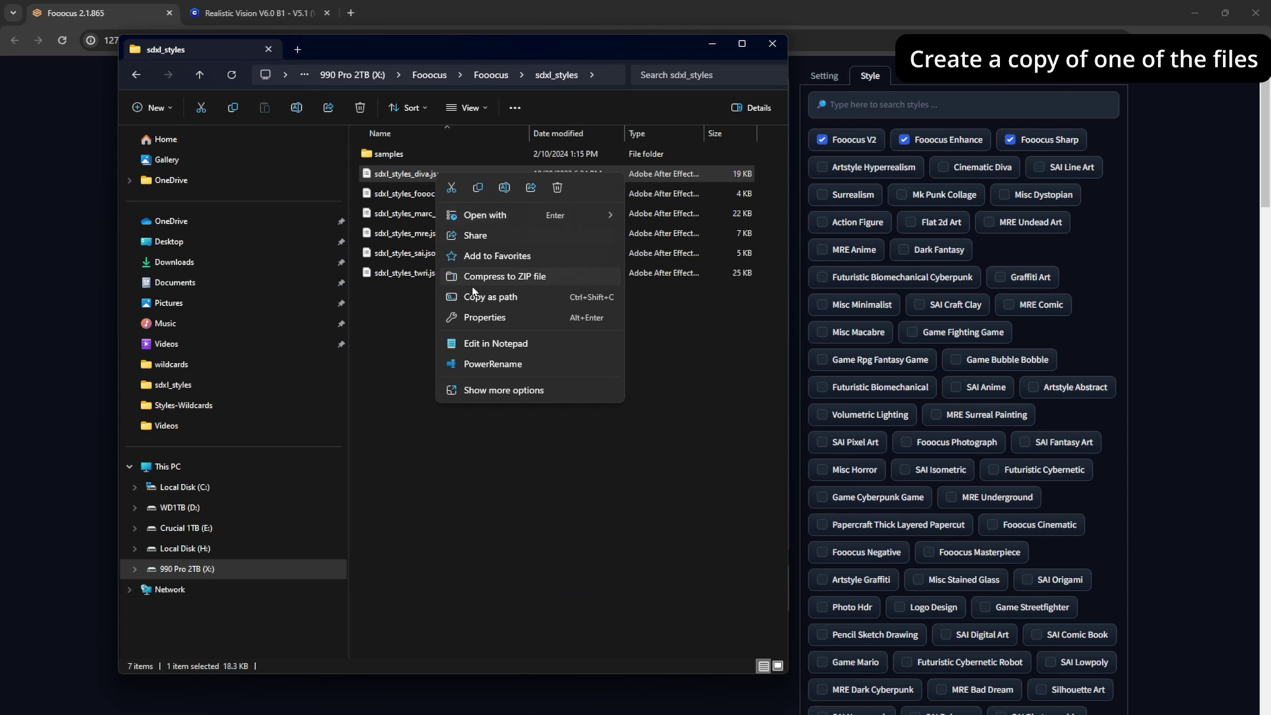
pyautogui.click(478, 187)
pyautogui.rightClick(458, 386)
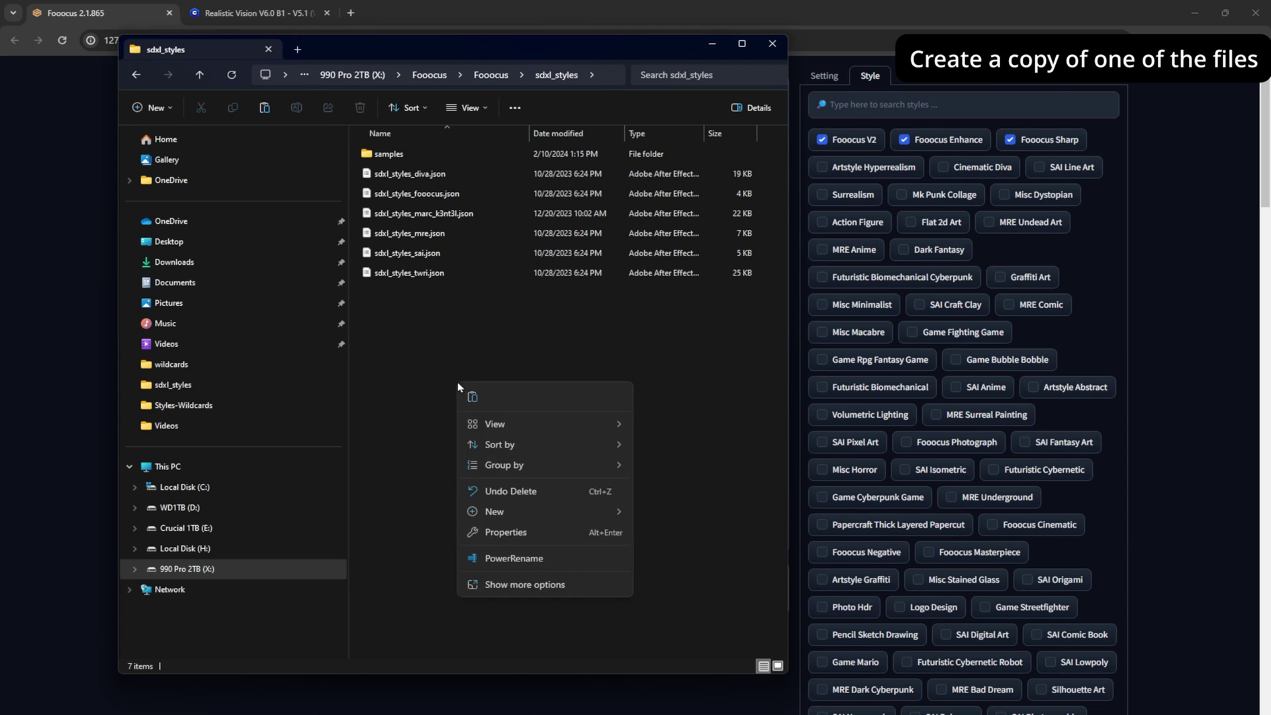
pyautogui.click(471, 396)
pyautogui.rightClick(421, 292)
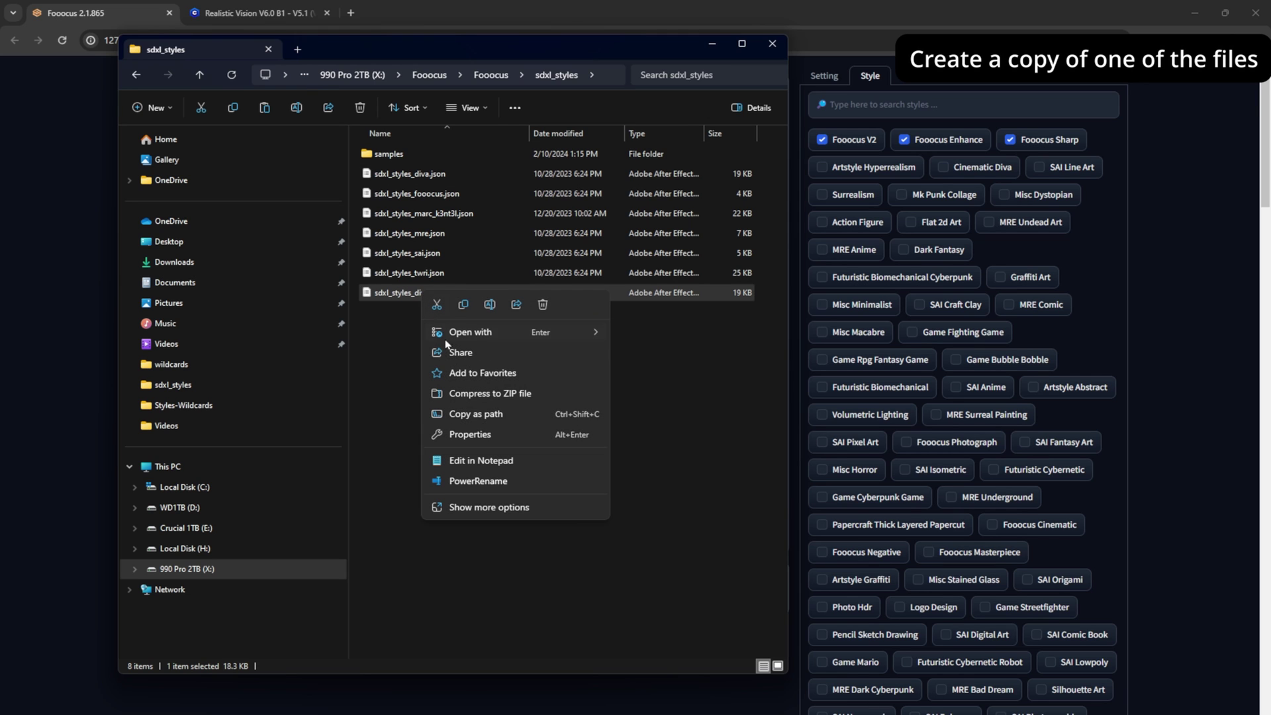
# Step: Edit the copy in Notepad and clear the cinematic-diva prompt value to an empty string
pyautogui.click(470, 460)
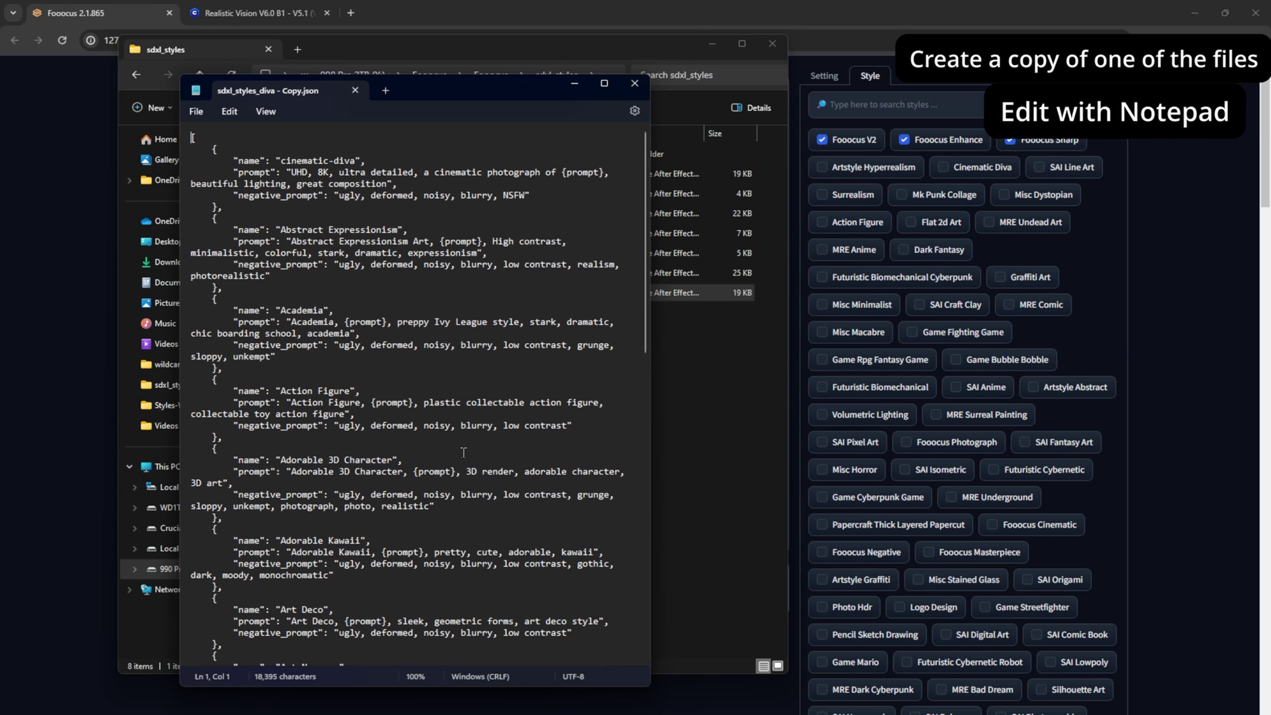
pyautogui.moveTo(280, 161); pyautogui.dragTo(355, 160)
pyautogui.moveTo(982, 172)
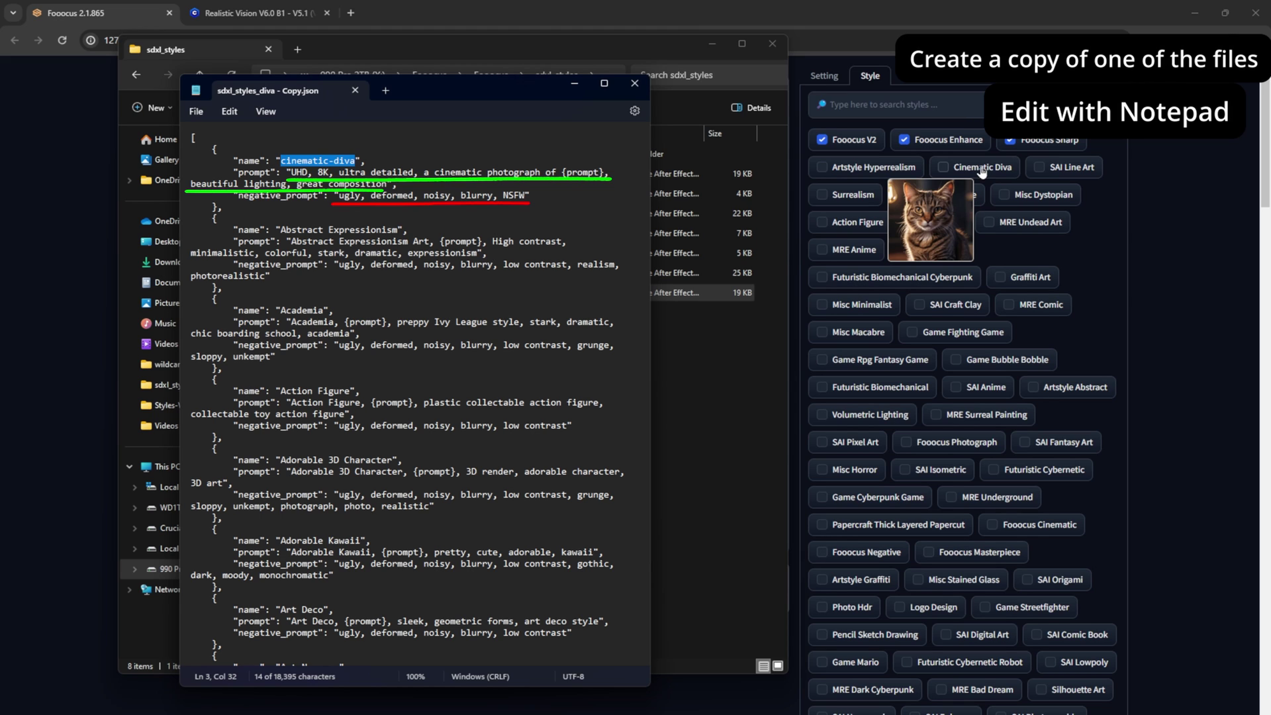
pyautogui.click(290, 174)
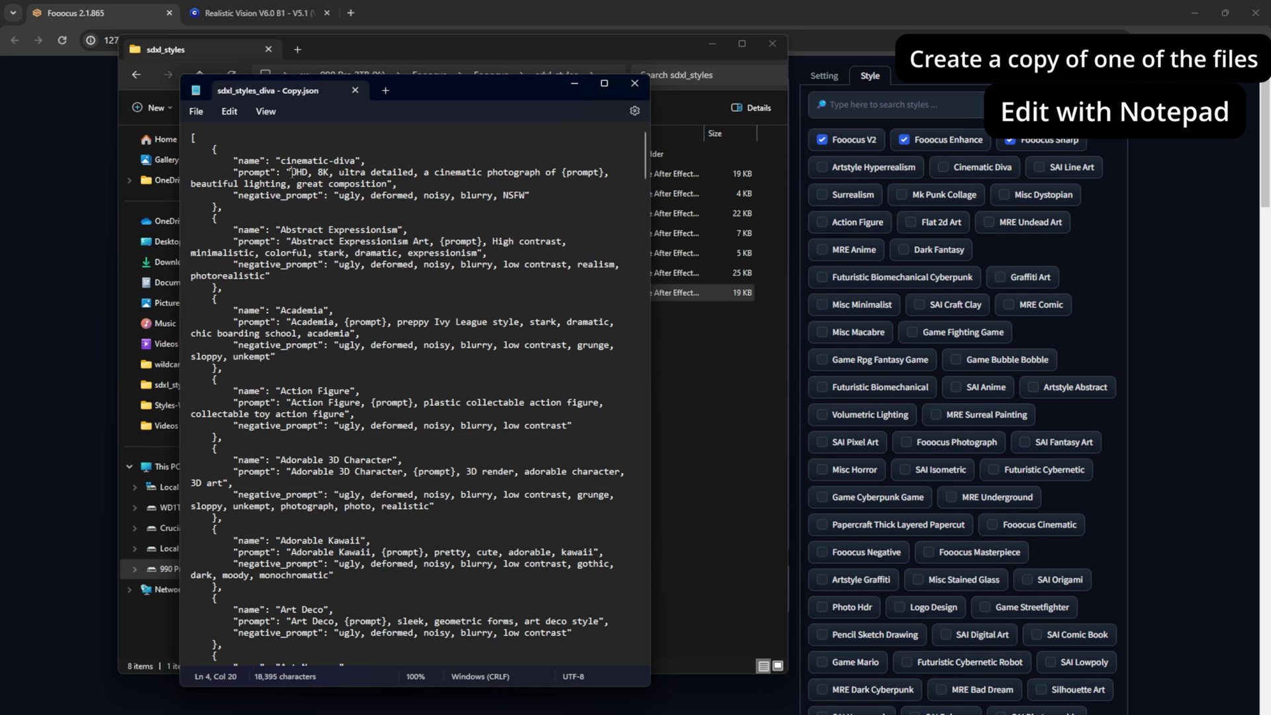
pyautogui.moveTo(292, 173); pyautogui.dragTo(388, 186)
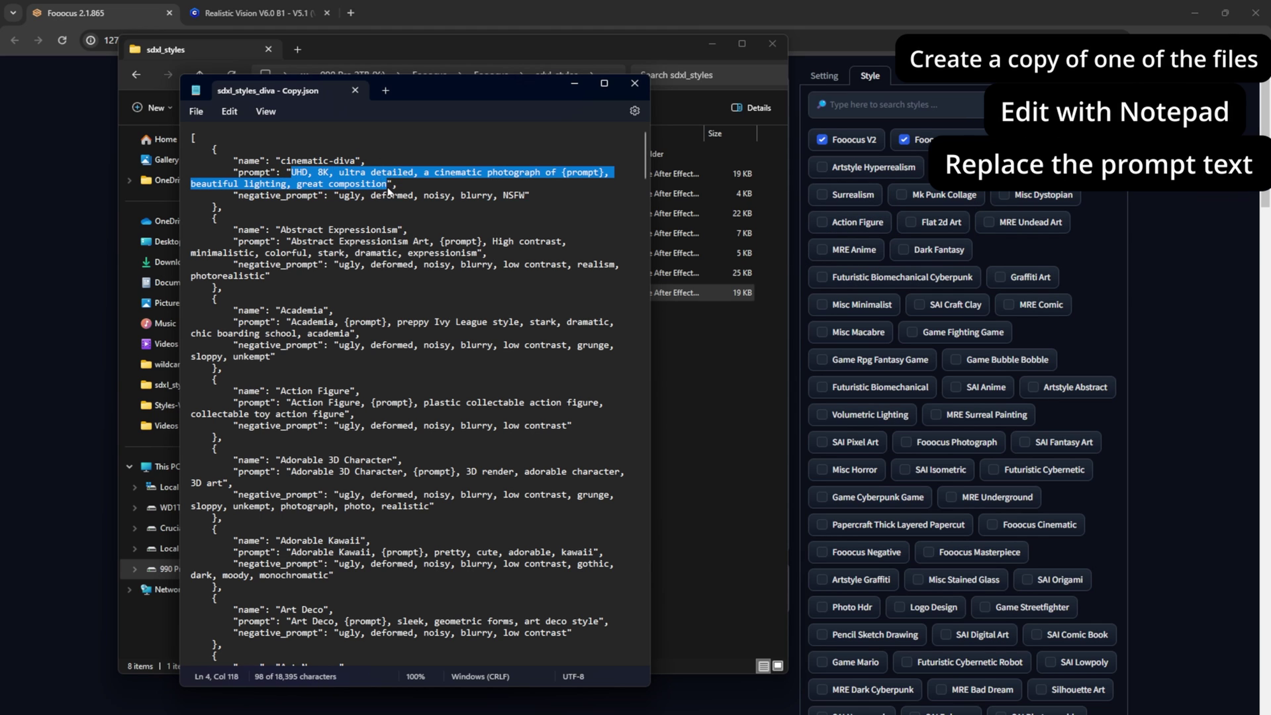
pyautogui.press('BackSpace')
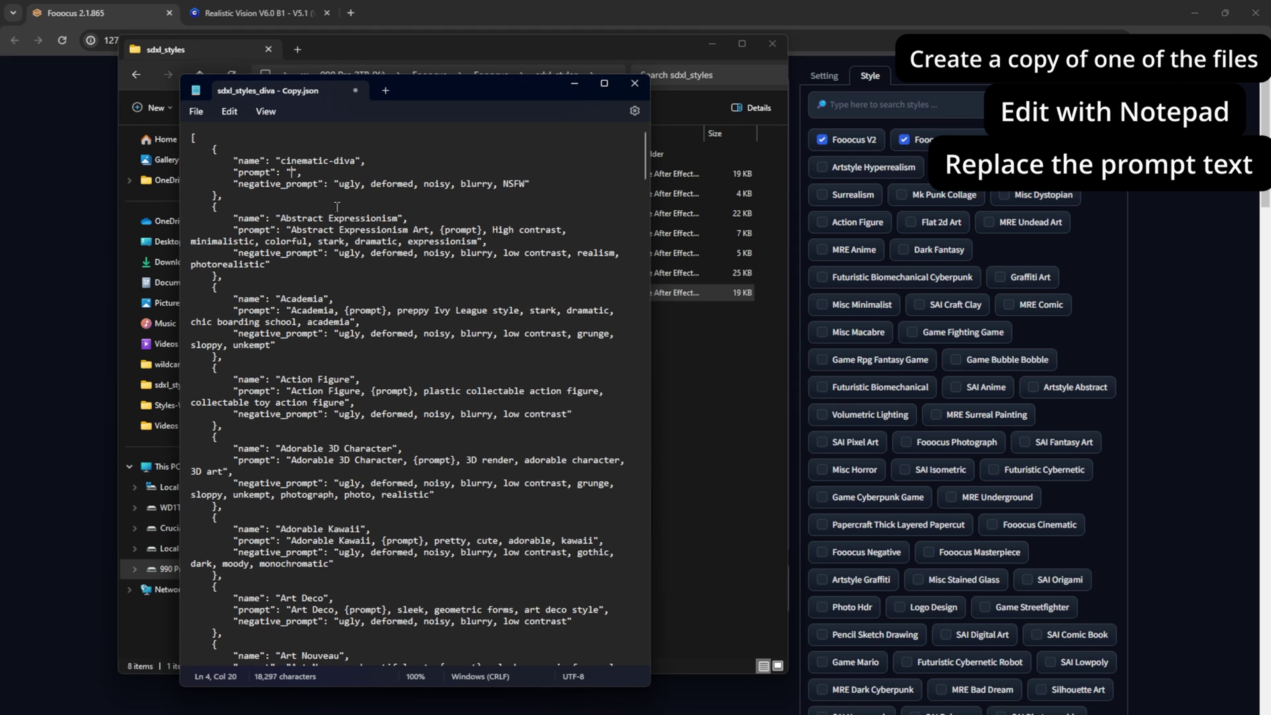
# Step: Paste Civitai's Realistic Vision prompt template 'RAW photo, subject, 8k uhd…' into the cinematic-diva prompt
pyautogui.click(286, 16)
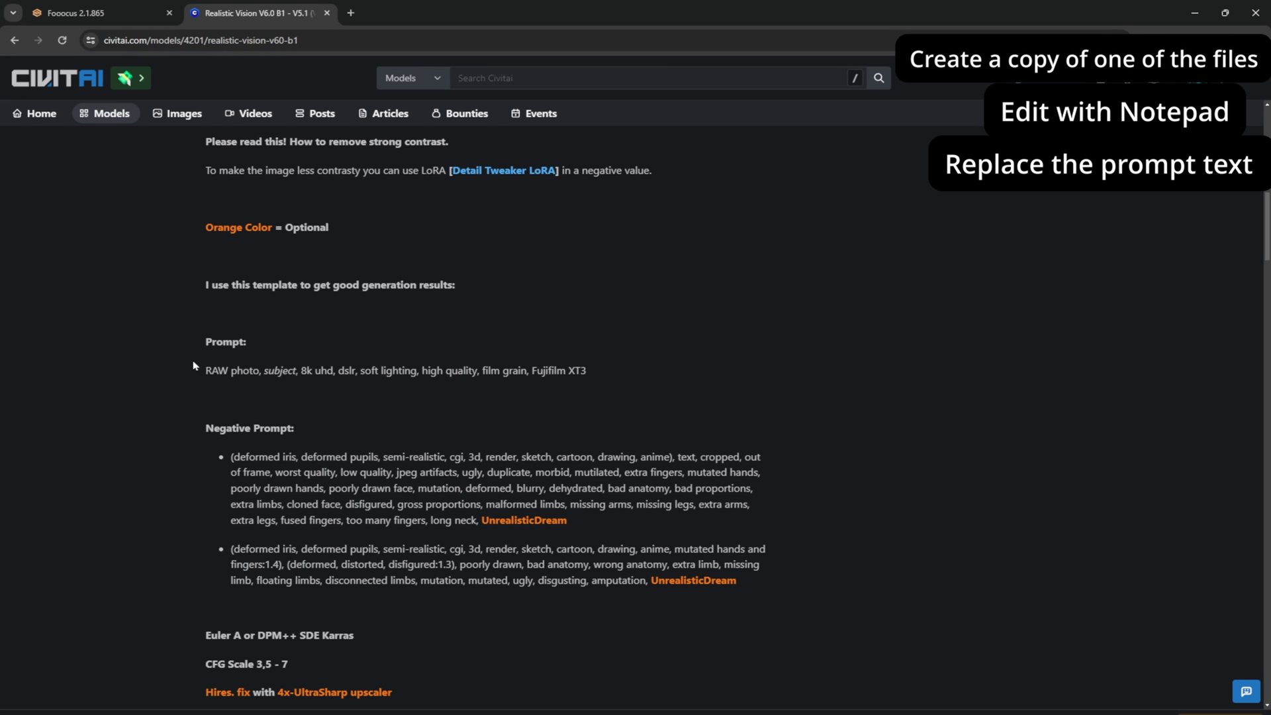
pyautogui.moveTo(204, 373); pyautogui.dragTo(604, 374)
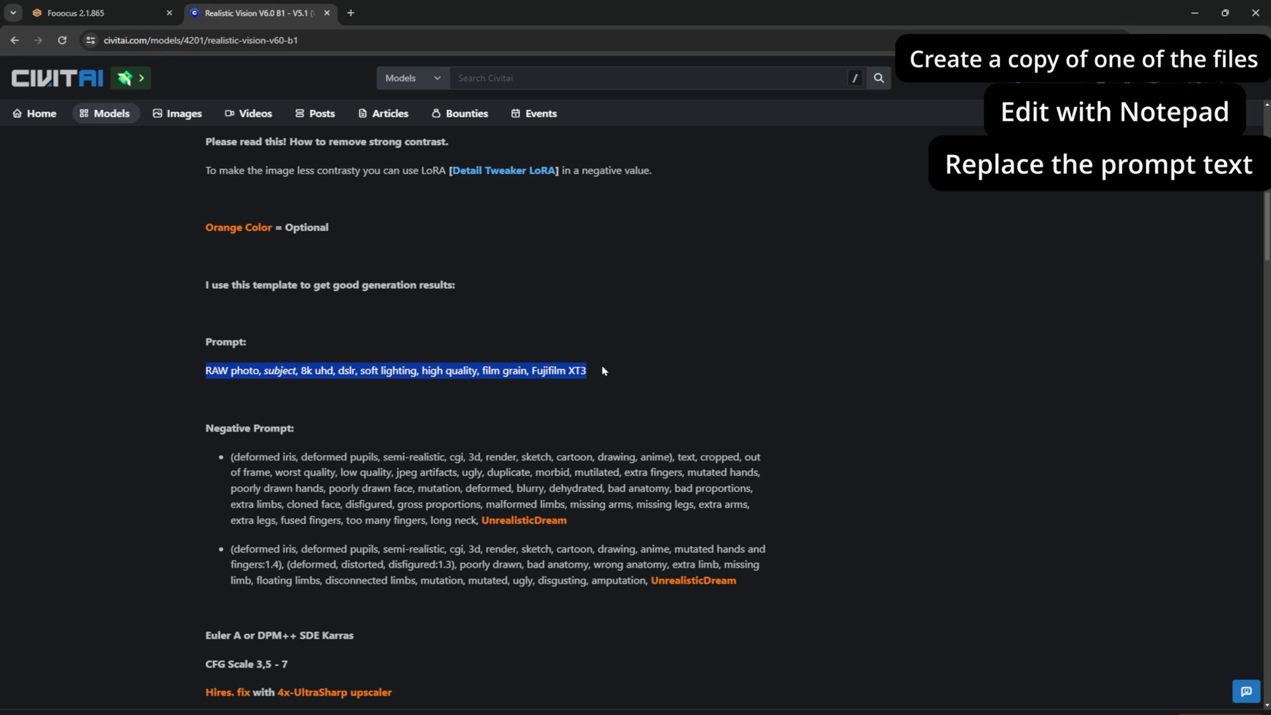
pyautogui.click(787, 711)
pyautogui.click(292, 172)
pyautogui.hotkey('ctrl', 'v')
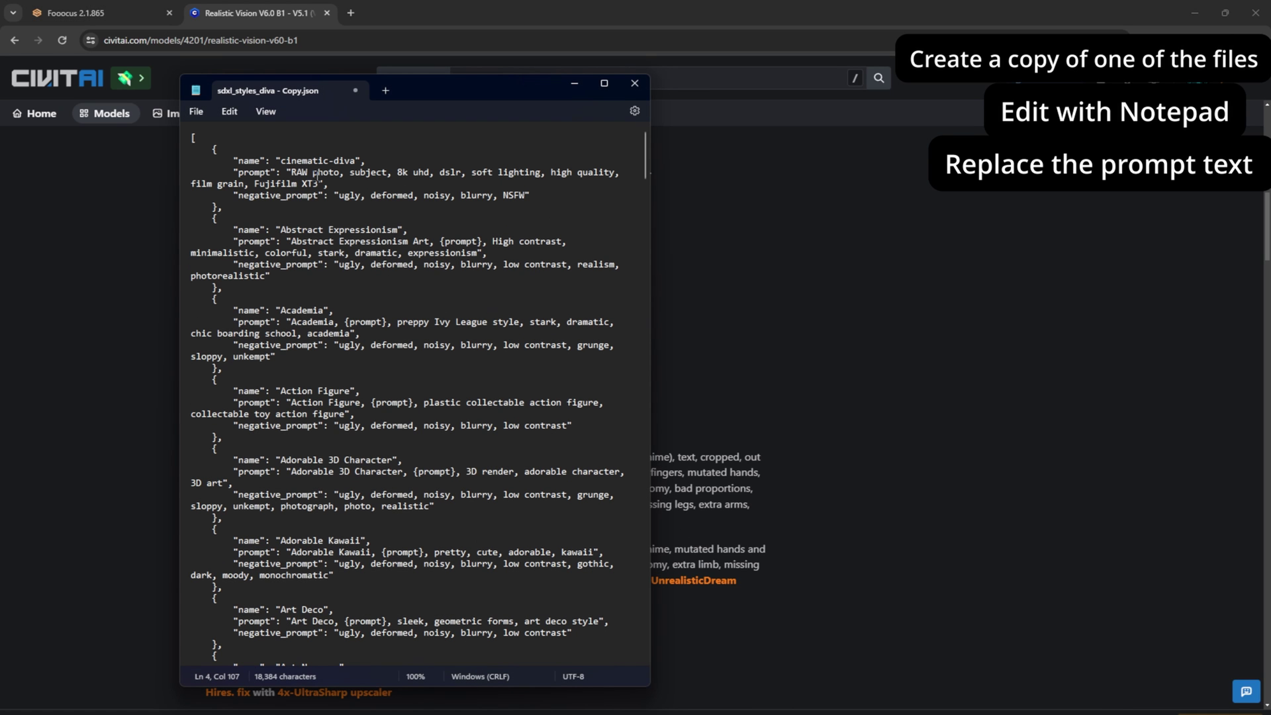
# Step: Replace the cinematic-diva negative prompt with Civitai's first negative prompt list ending 'long neck'
pyautogui.click(698, 295)
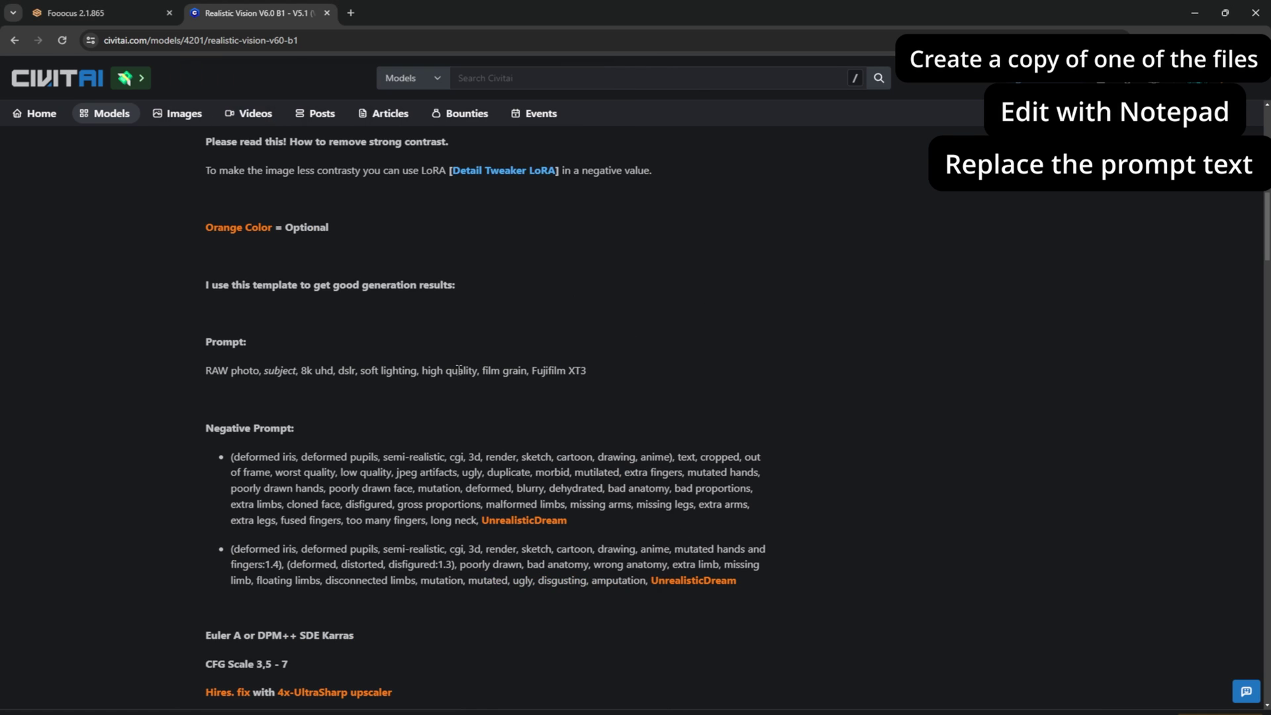
pyautogui.moveTo(231, 462); pyautogui.dragTo(493, 532)
pyautogui.hotkey('ctrl', 'c')
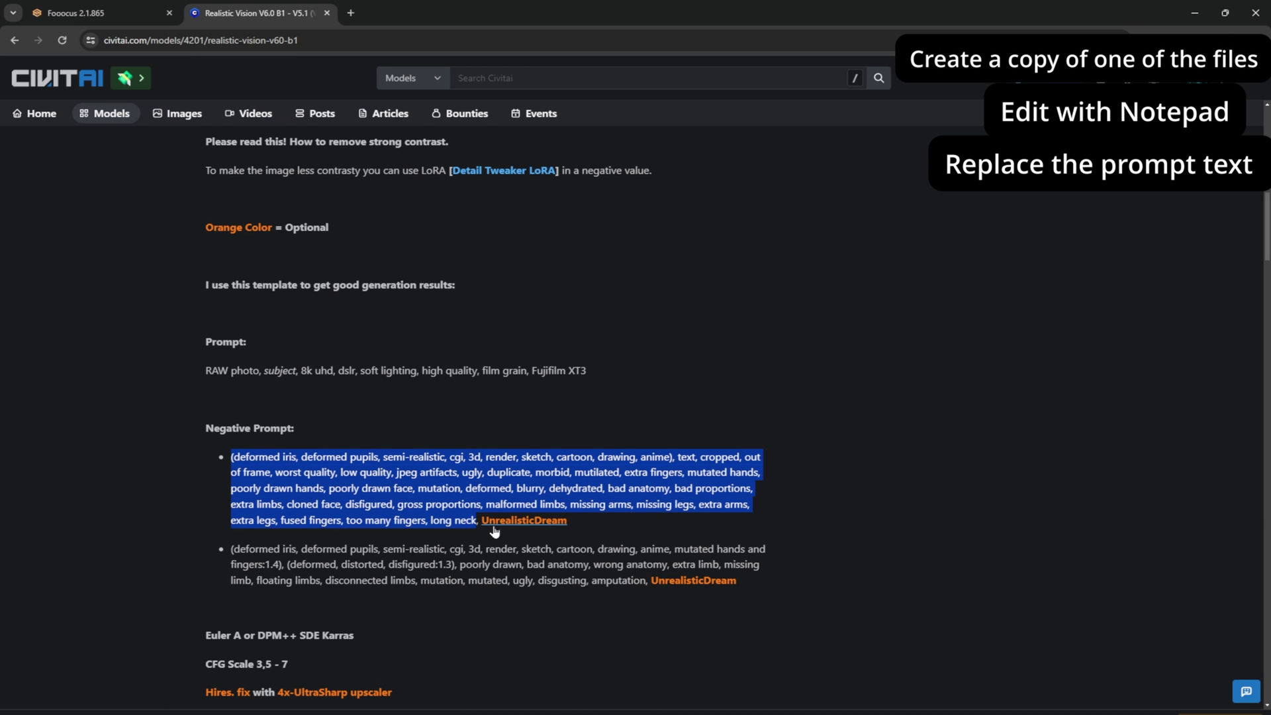
pyautogui.hotkey('alt', 'Tab')
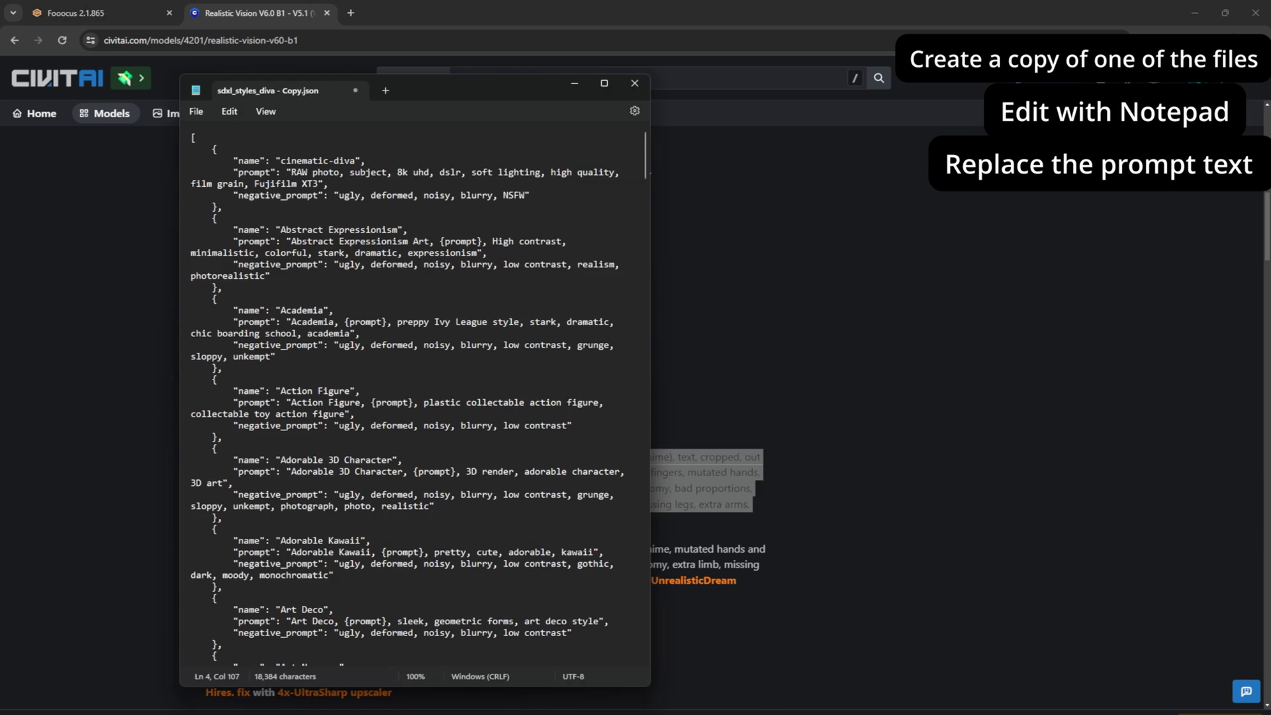
pyautogui.click(340, 196)
pyautogui.moveTo(339, 197); pyautogui.dragTo(525, 206)
pyautogui.press('Delete')
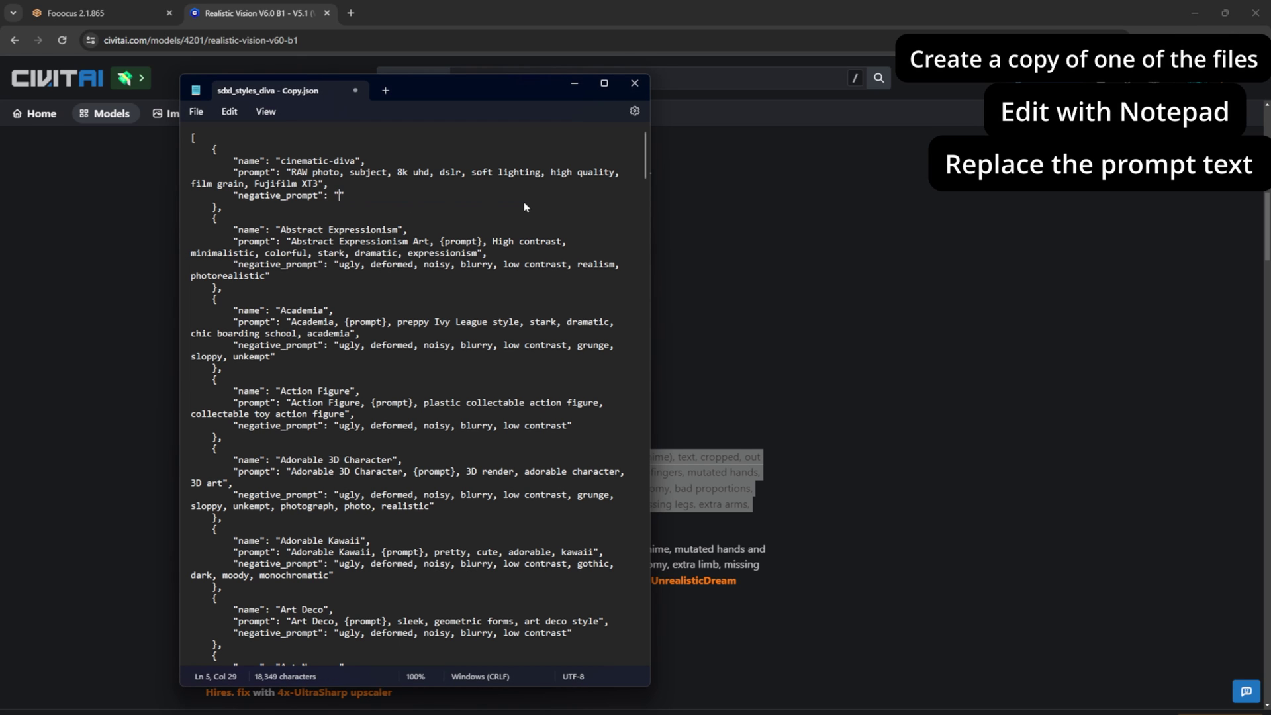
pyautogui.hotkey('ctrl', 'v')
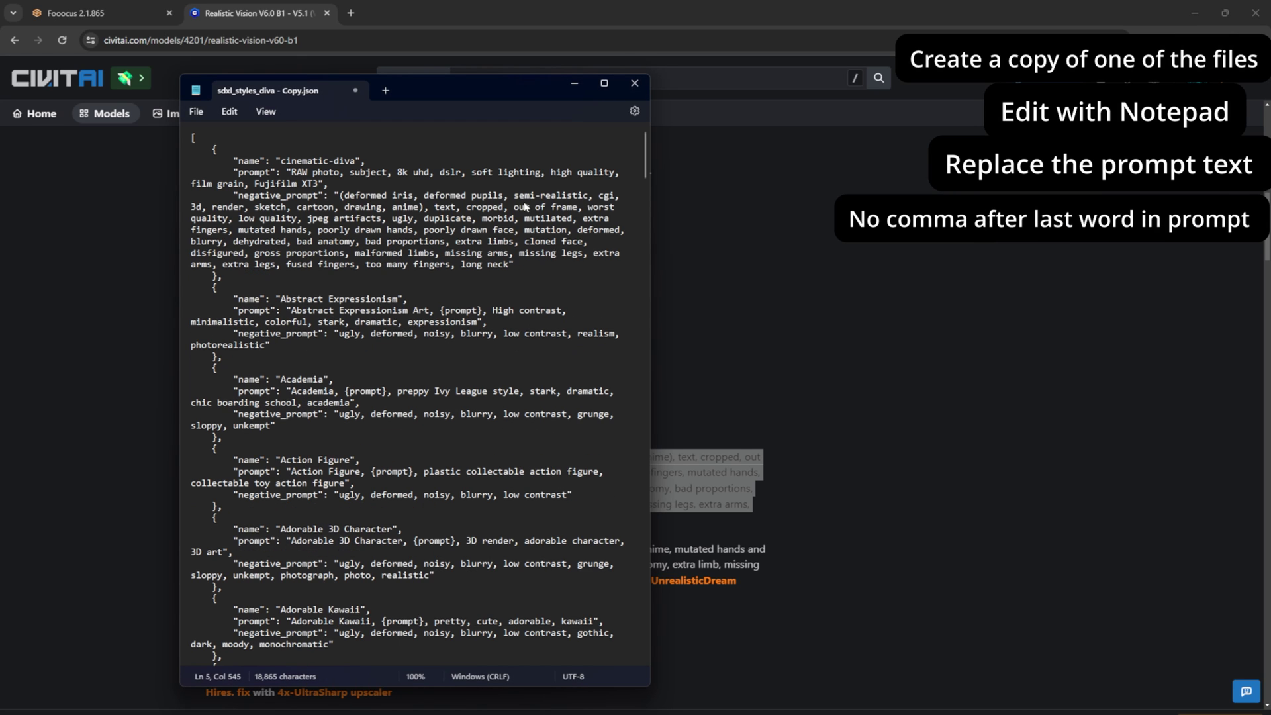
# Step: Replace the word 'subject' in the prompt with the {prompt} placeholder
pyautogui.press('Down')
pyautogui.press('Down')
pyautogui.moveTo(459, 84); pyautogui.dragTo(674, 77)
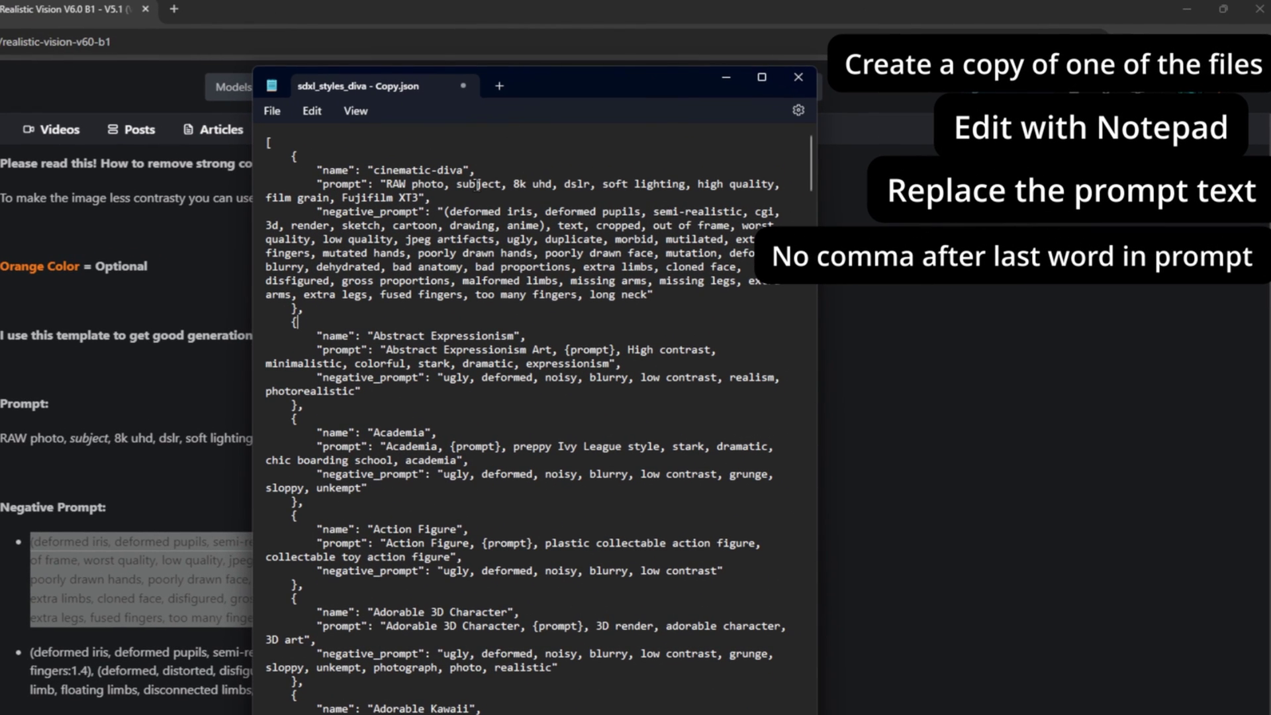
pyautogui.doubleClick(479, 186)
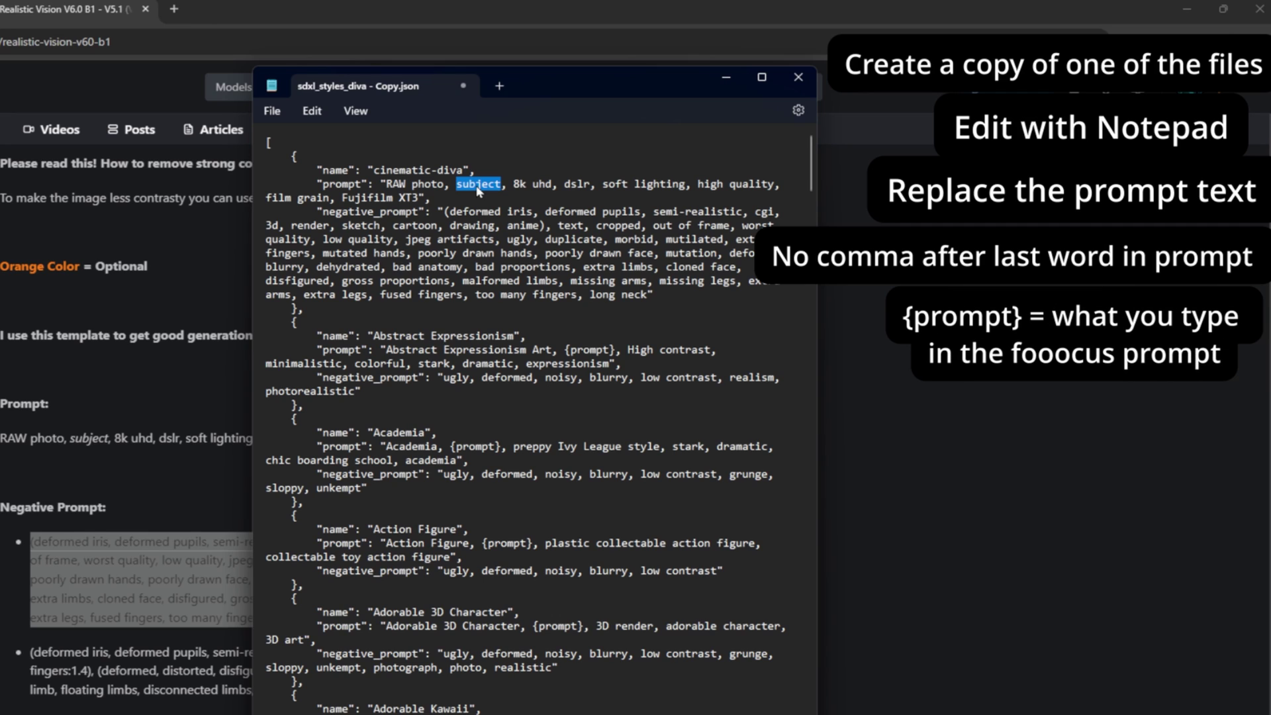
pyautogui.write('{')
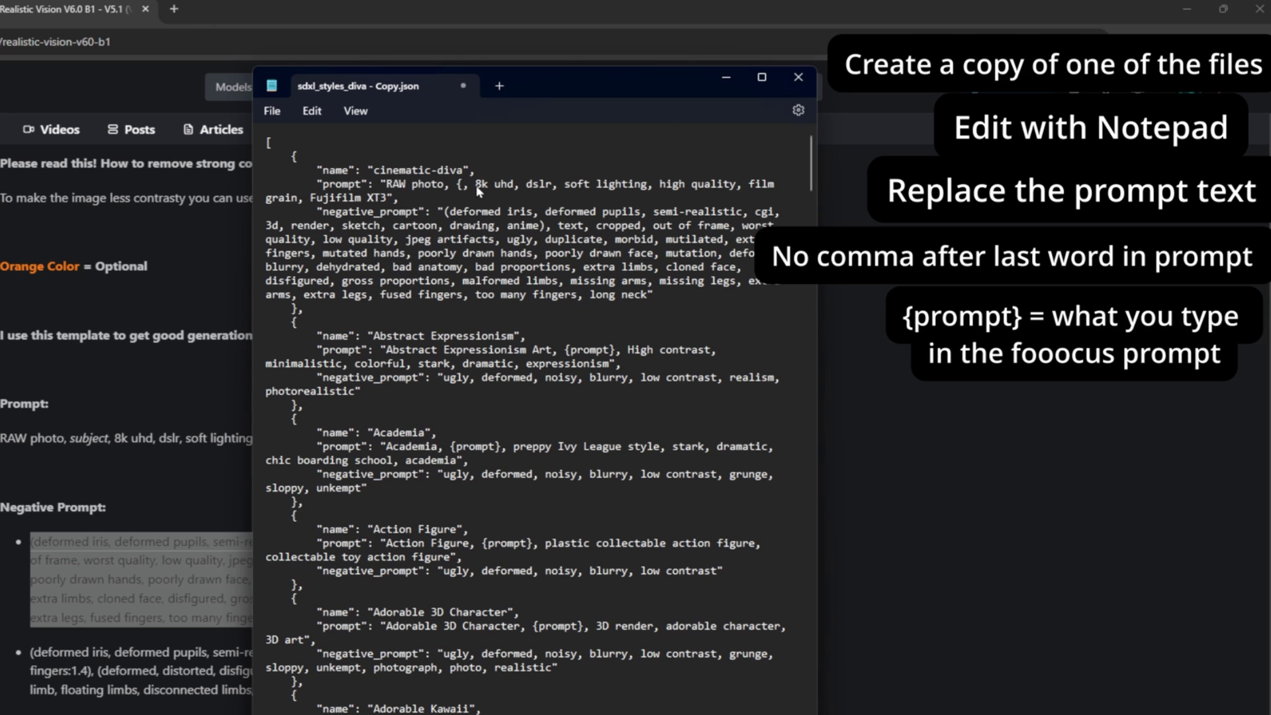
pyautogui.write('prompt')
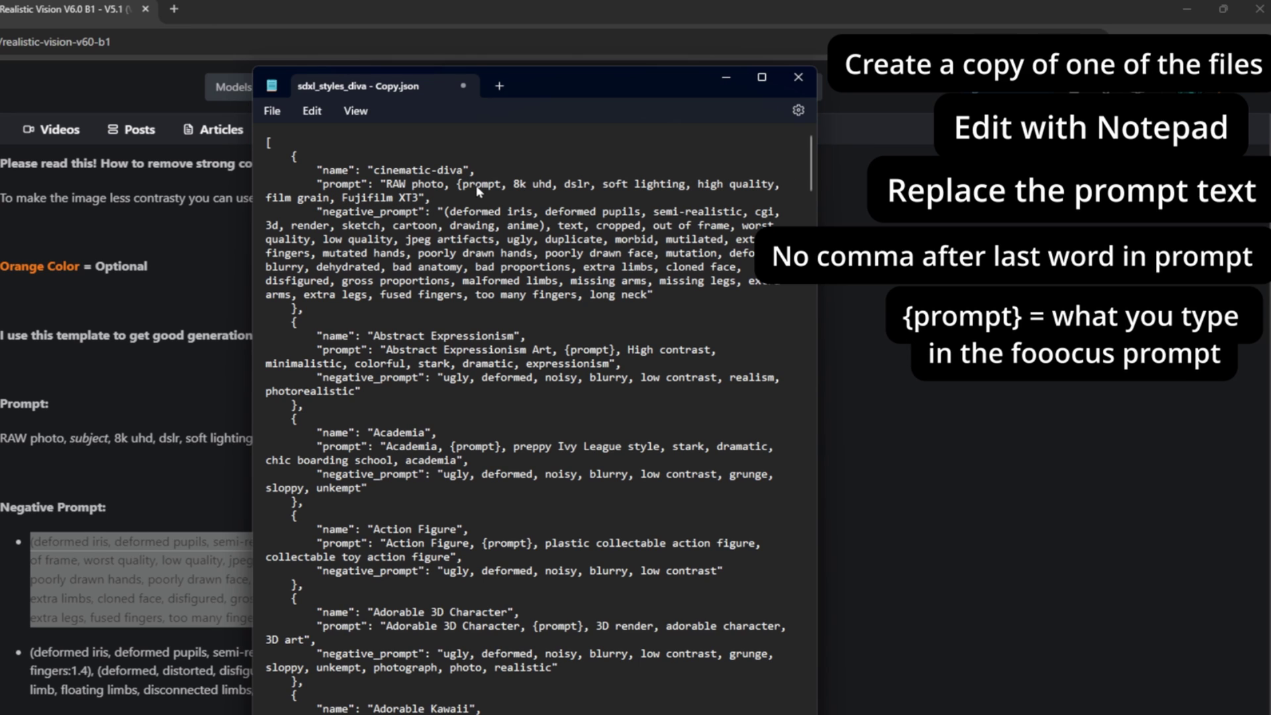
pyautogui.write('}')
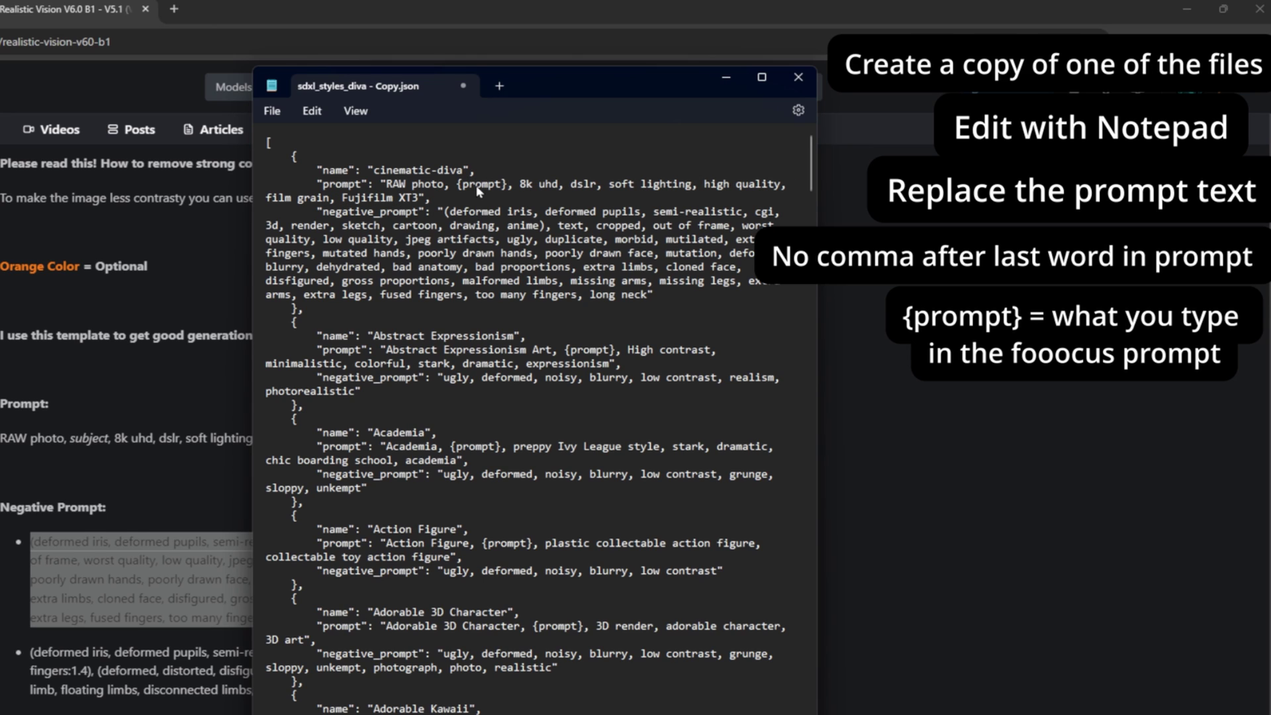
# Step: Rename the style entry from cinematic-diva to 'jia realistic'
pyautogui.moveTo(373, 169); pyautogui.dragTo(461, 173)
pyautogui.write('jia')
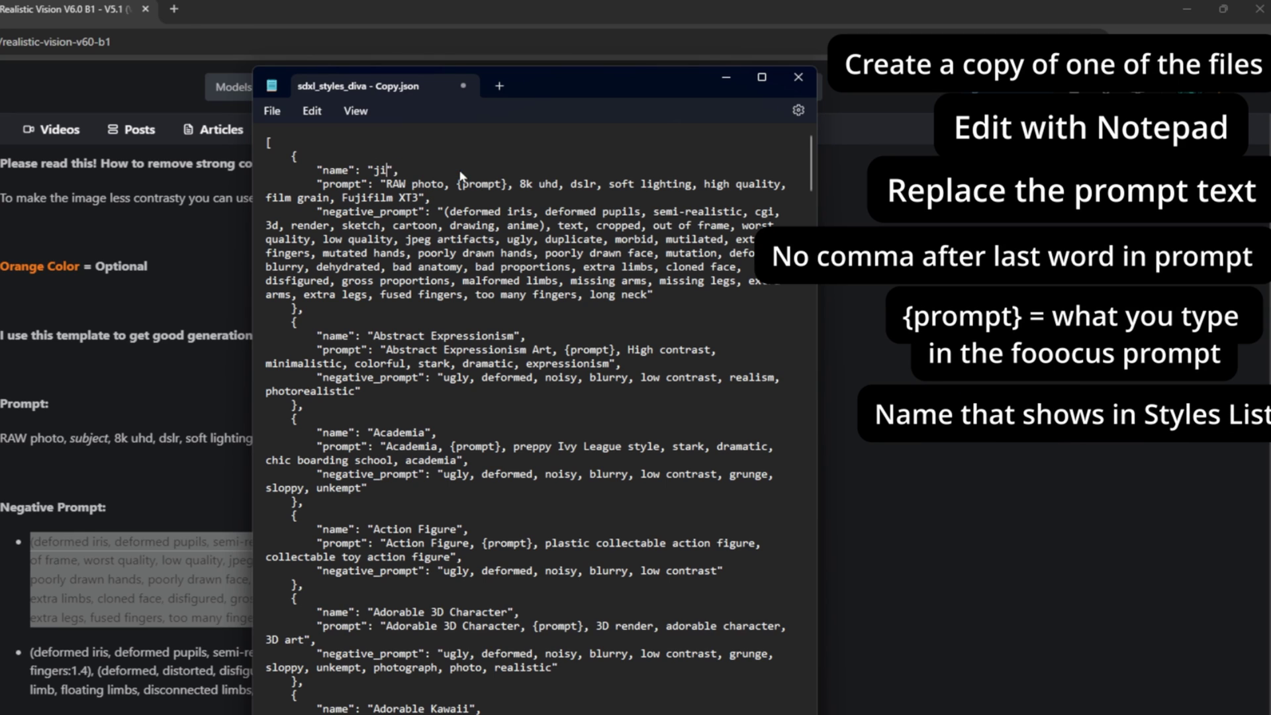
pyautogui.write(' realistic')
pyautogui.click(456, 201)
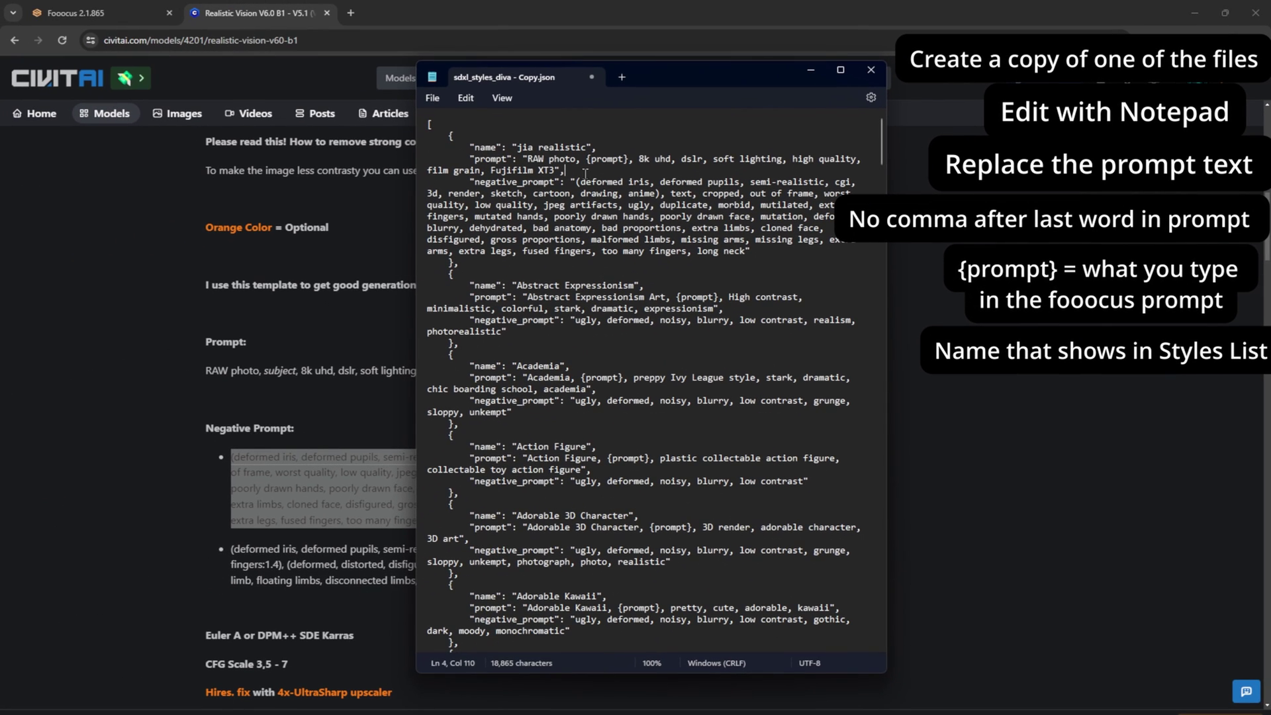
# Step: Delete every style entry after 'jia realistic' and remove the trailing comma
pyautogui.moveTo(701, 73); pyautogui.dragTo(433, 75)
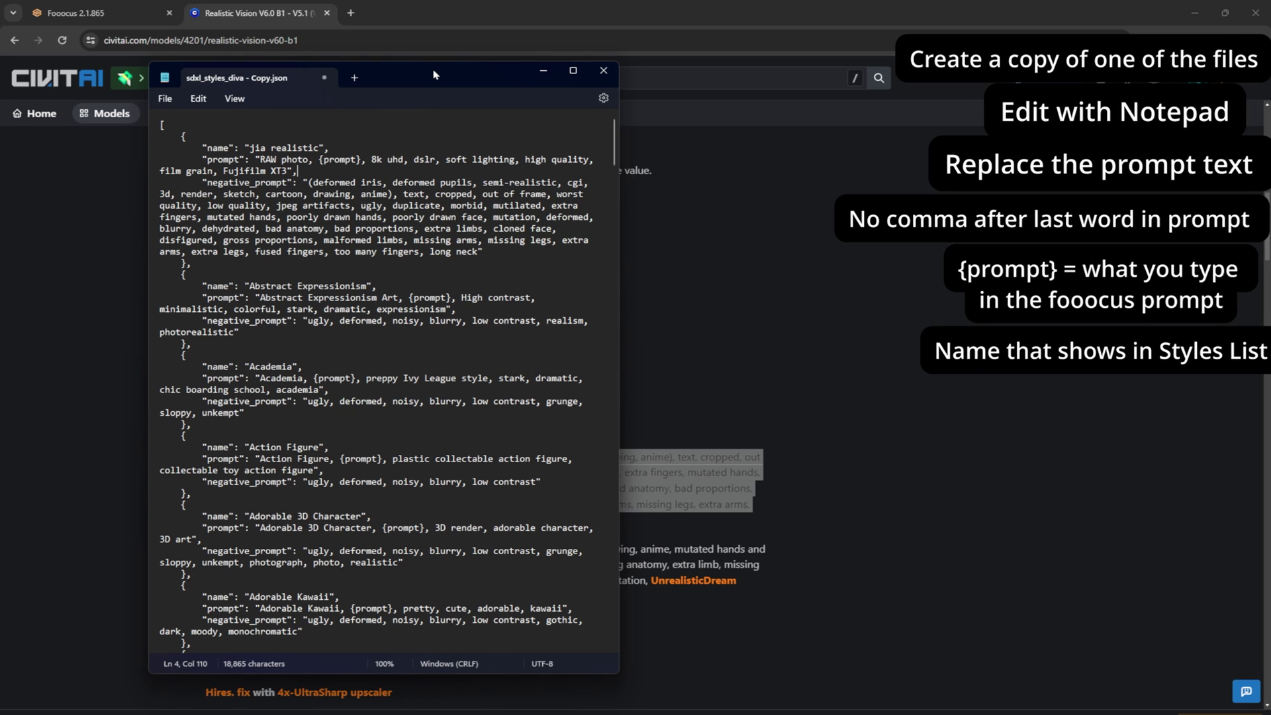
pyautogui.click(517, 263)
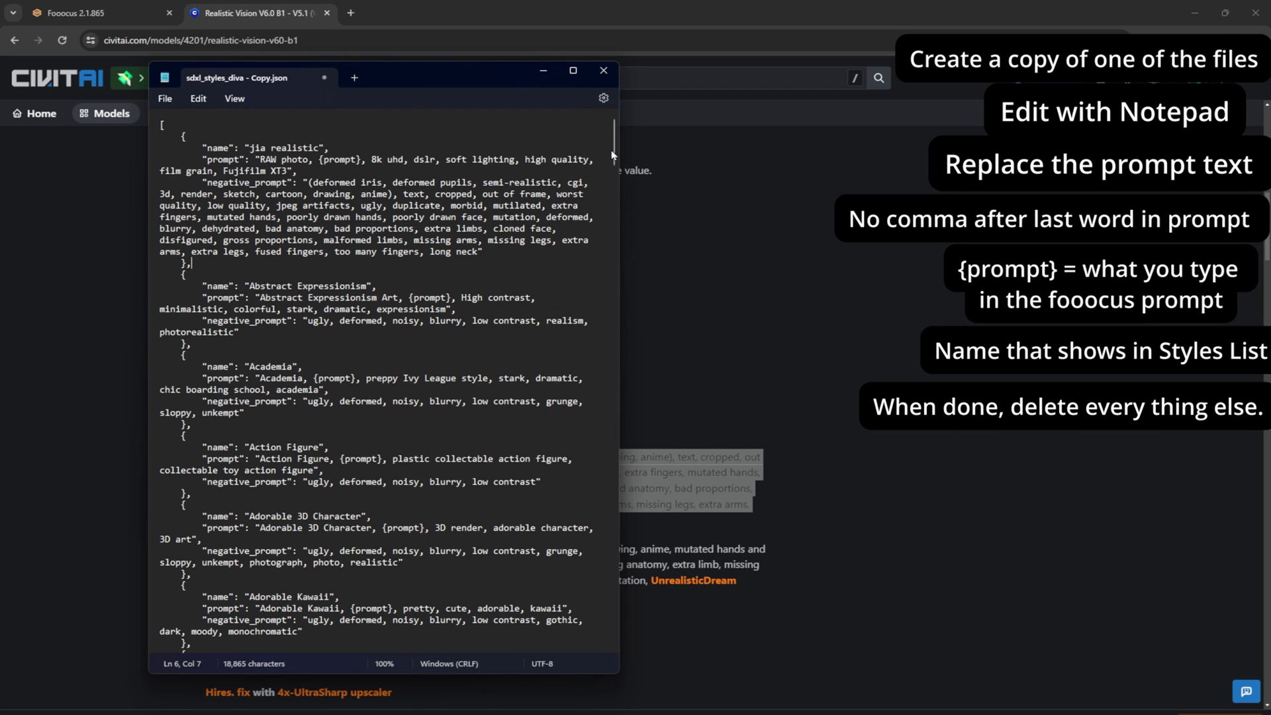
pyautogui.moveTo(614, 154); pyautogui.dragTo(586, 646)
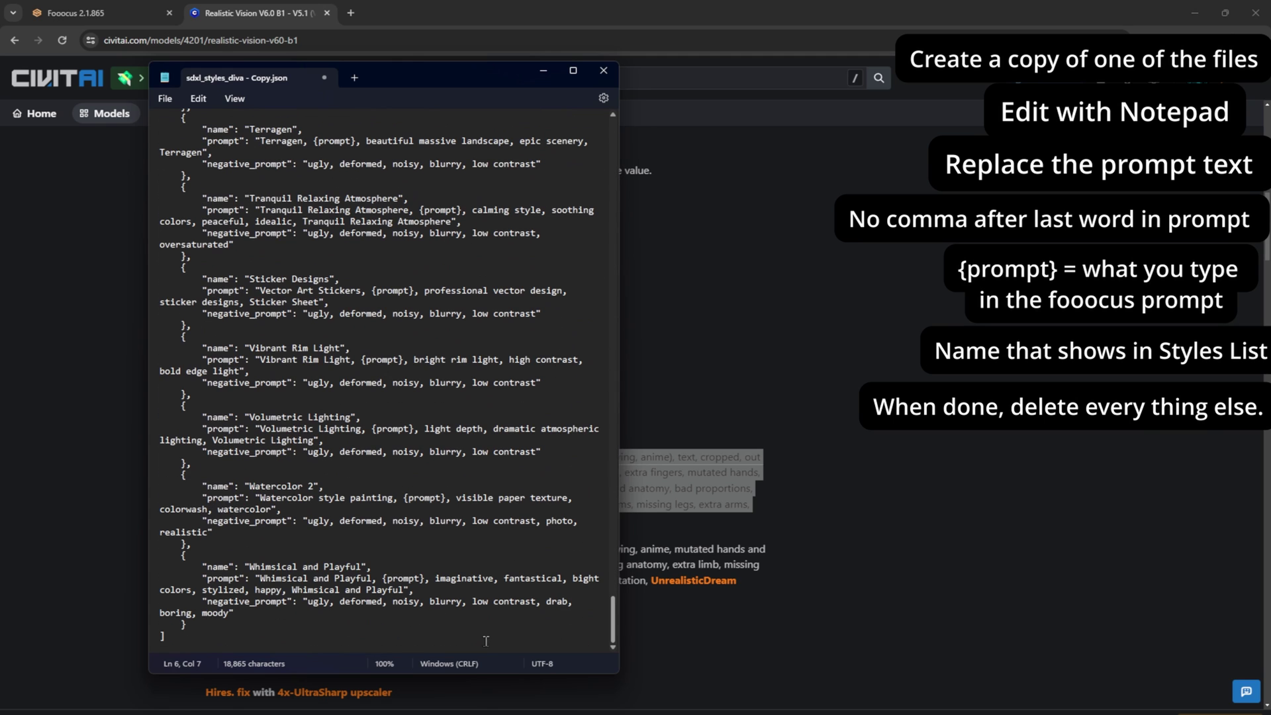
pyautogui.keyDown('shift'); pyautogui.click(263, 627); pyautogui.keyUp('shift')
pyautogui.press('Delete')
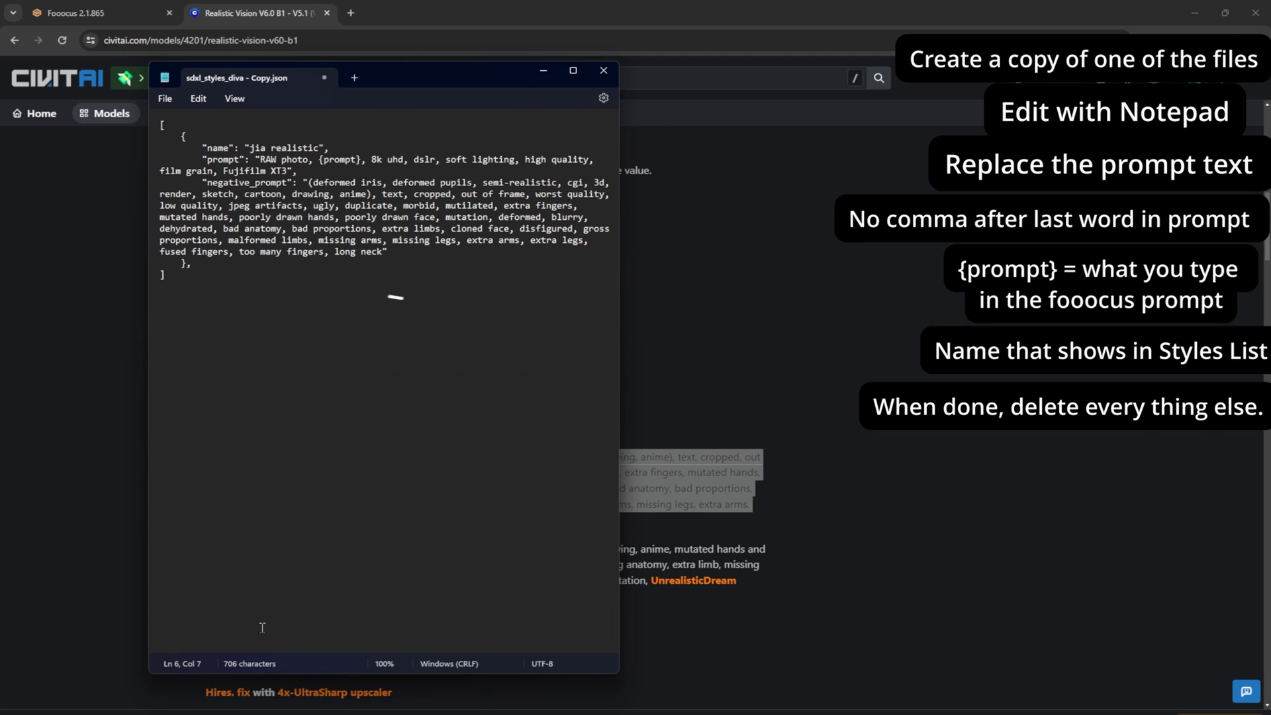
pyautogui.press('BackSpace')
# Step: Save the edited styles file from Notepad's File menu
pyautogui.click(290, 466)
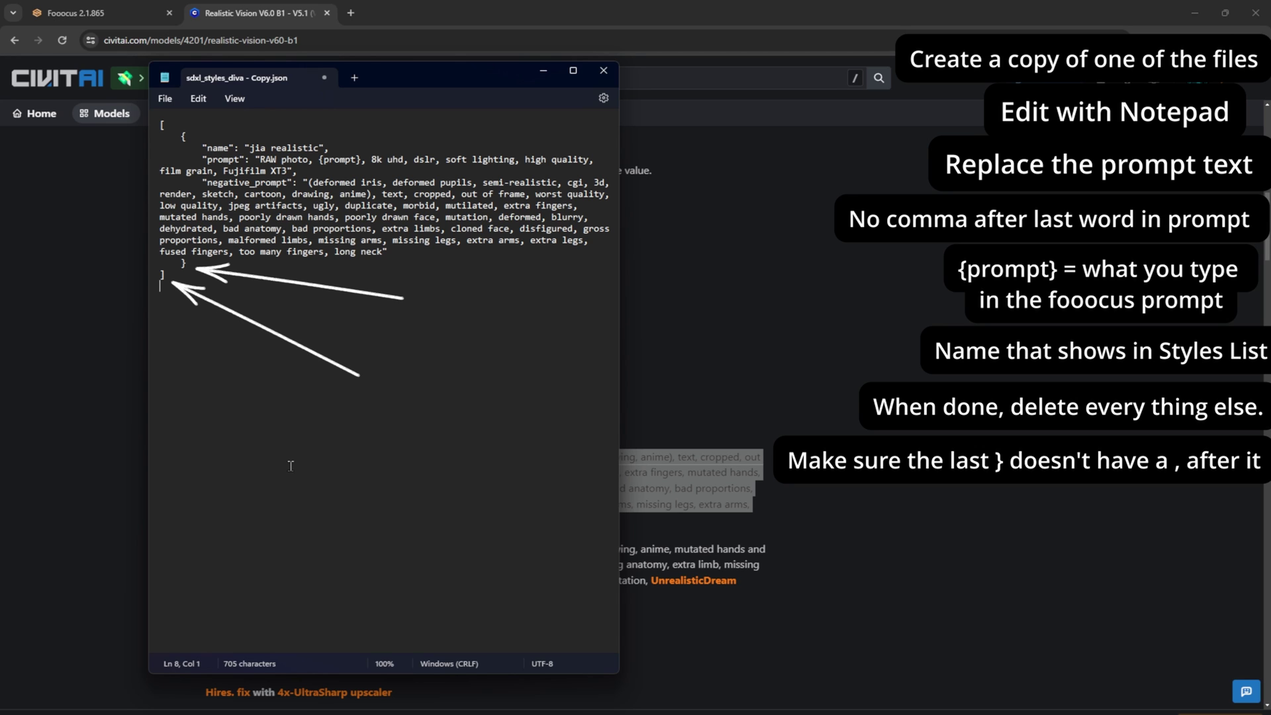
pyautogui.click(165, 98)
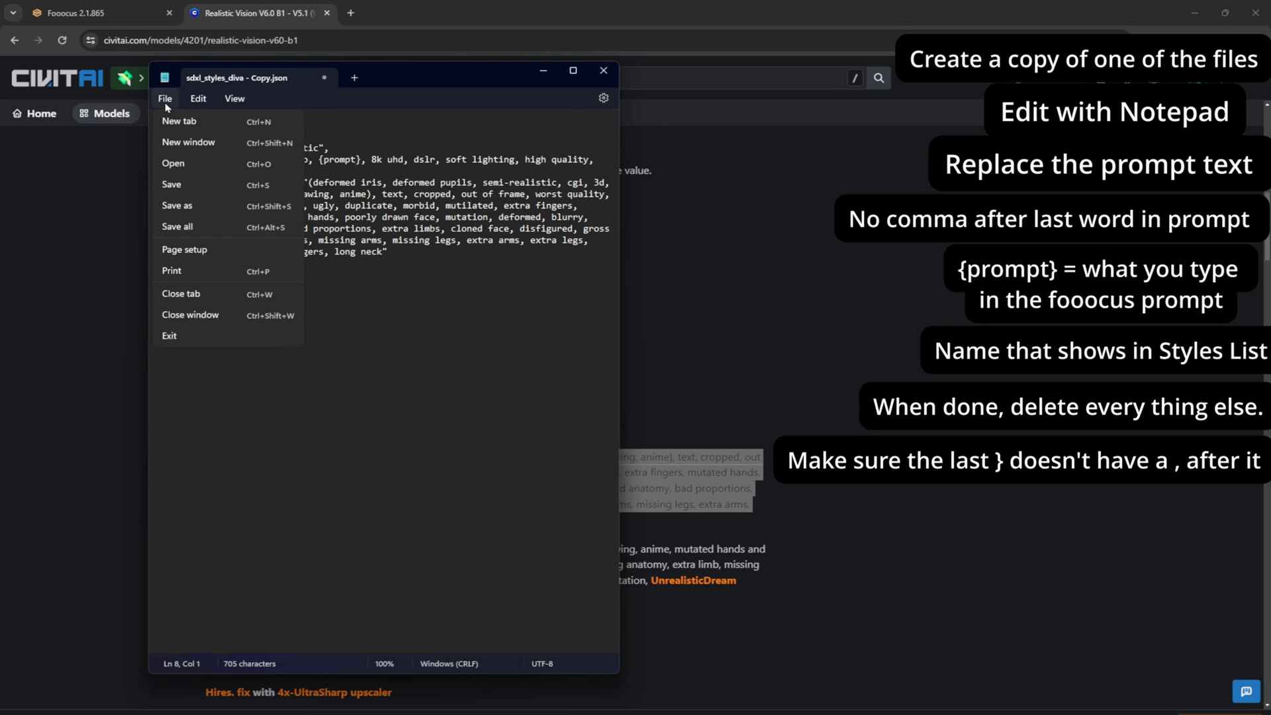
pyautogui.click(173, 186)
# Step: Close Notepad and rename 'sdxl_styles_diva - Copy.json' to sdxl_styles_custom.json
pyautogui.click(604, 70)
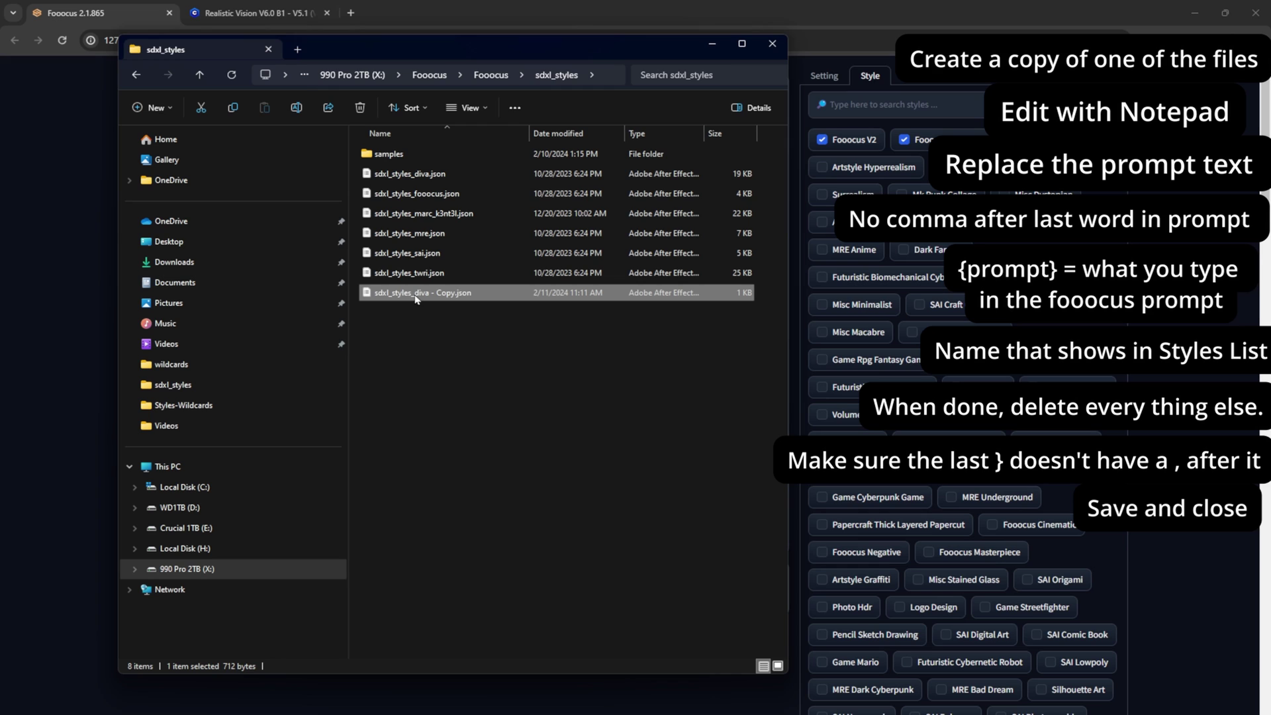
pyautogui.click(415, 299)
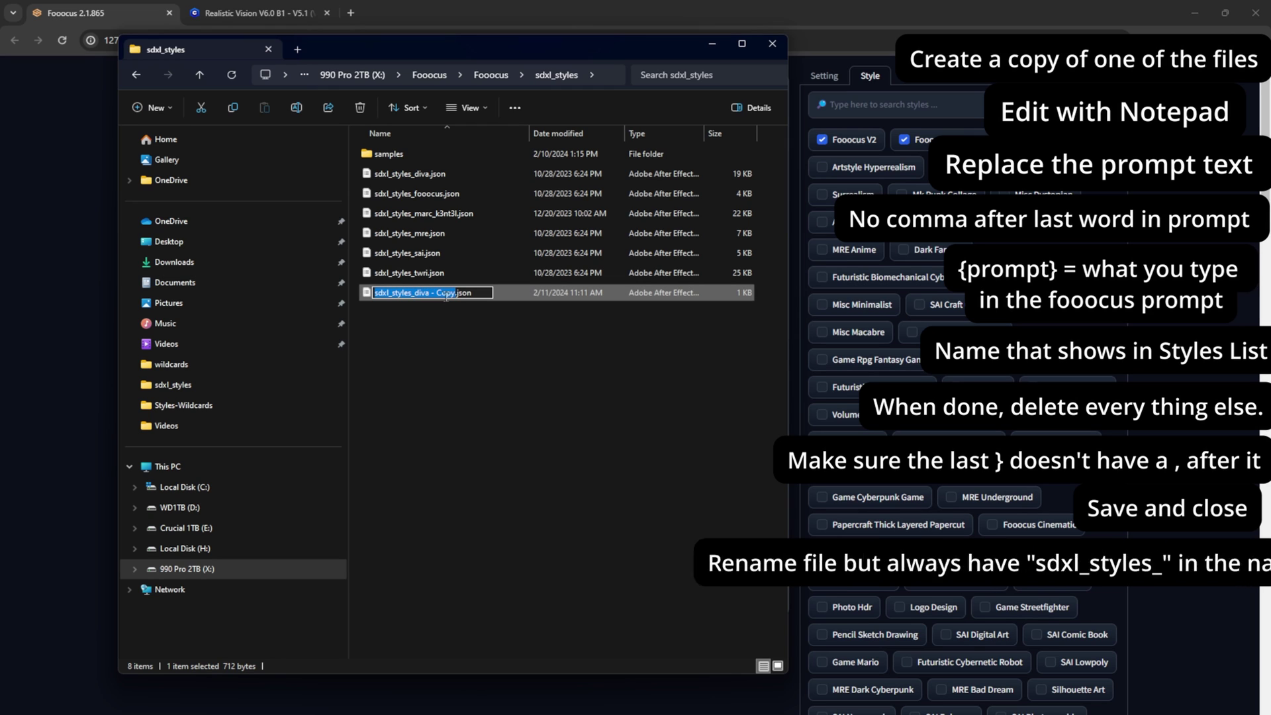
pyautogui.click(455, 294)
pyautogui.moveTo(455, 294); pyautogui.dragTo(415, 294)
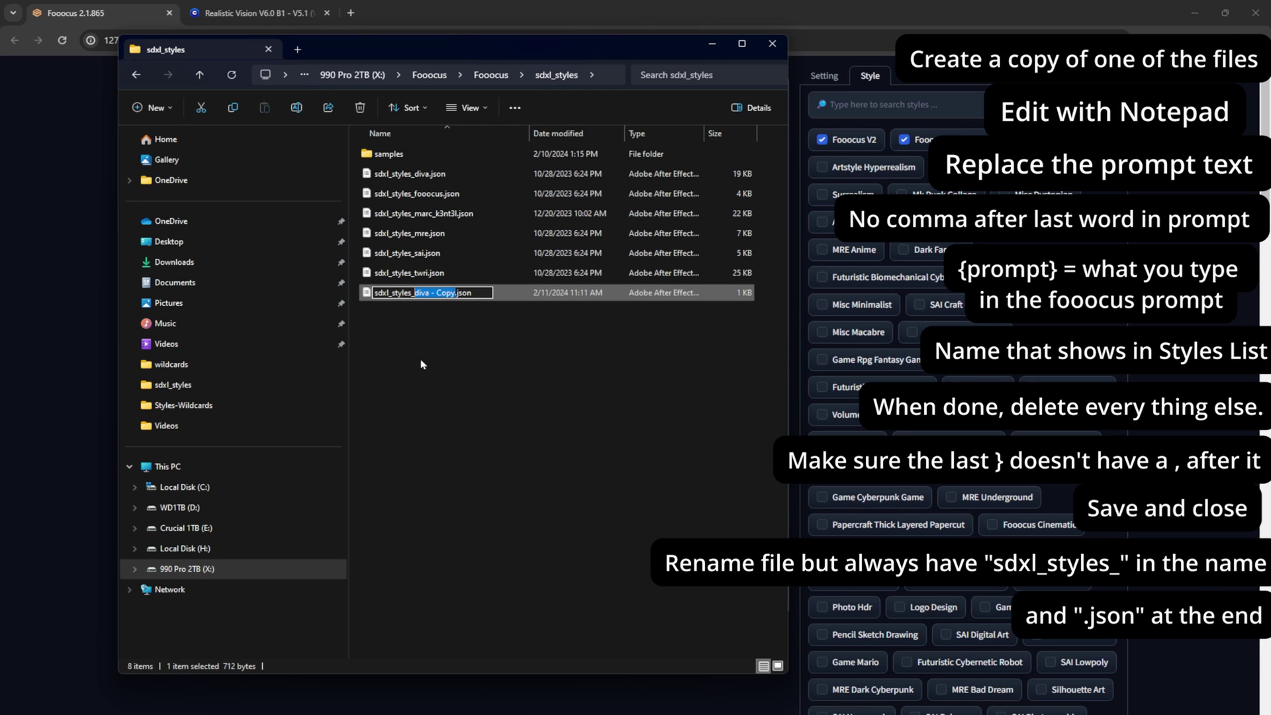
pyautogui.write('custom')
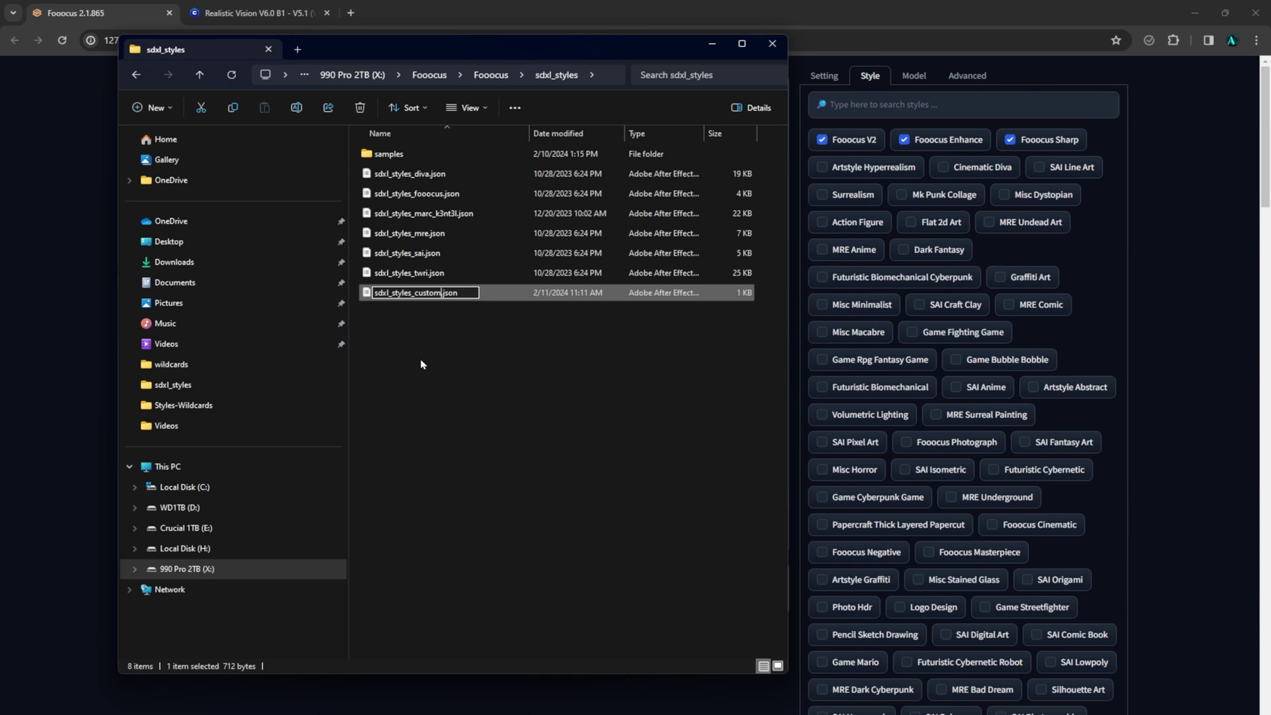
pyautogui.click(421, 364)
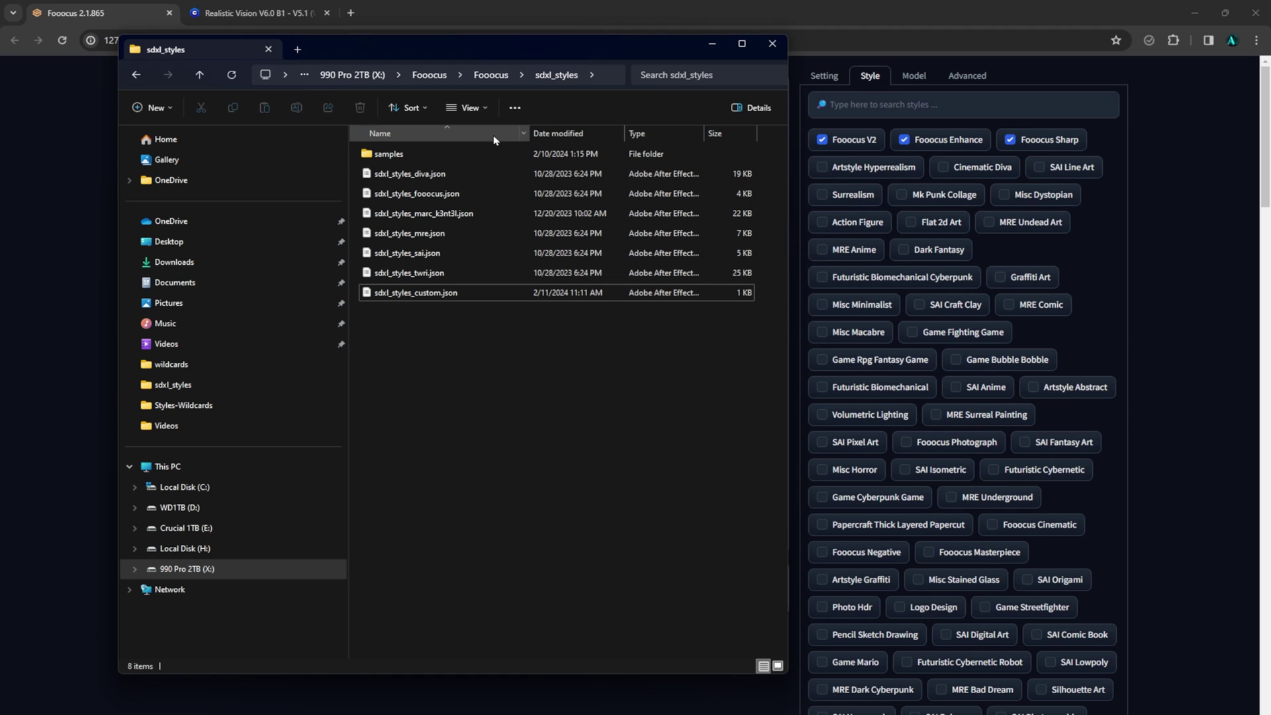
# Step: Open the samples folder showing the jia_realistic.jpg preview, then switch back to Fooocus
pyautogui.doubleClick(420, 159)
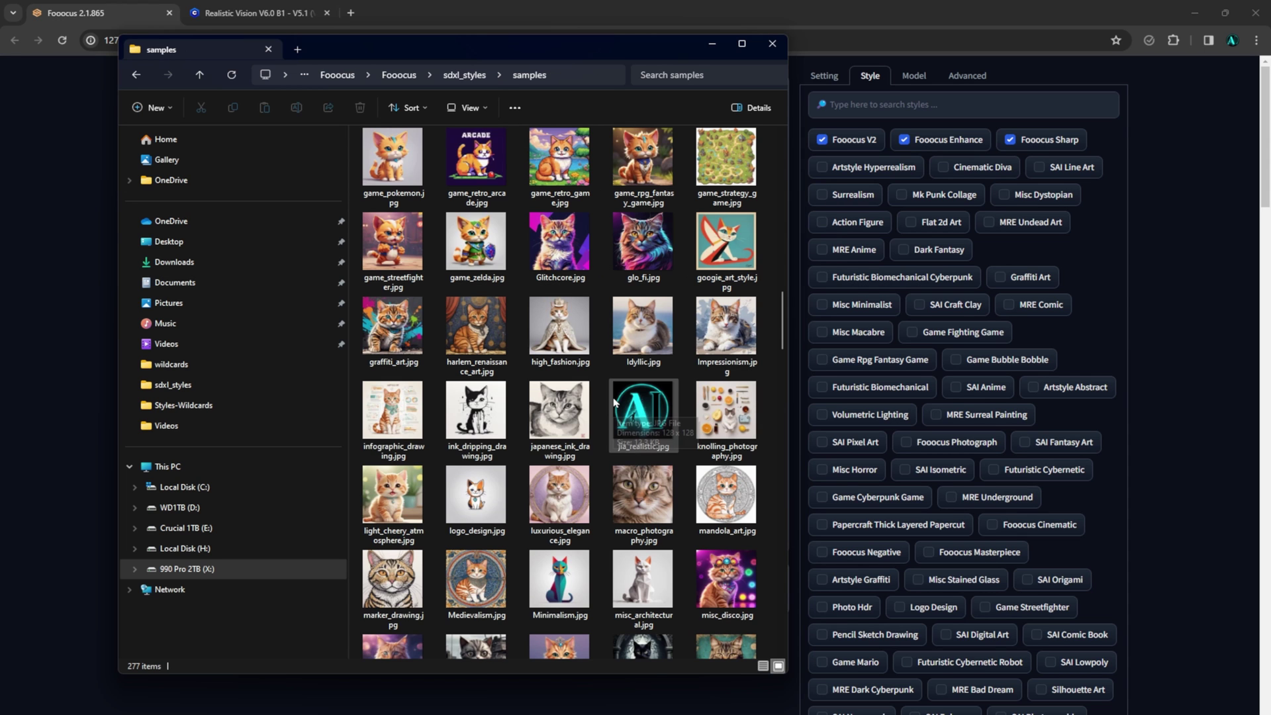
pyautogui.hotkey('alt', 'Tab')
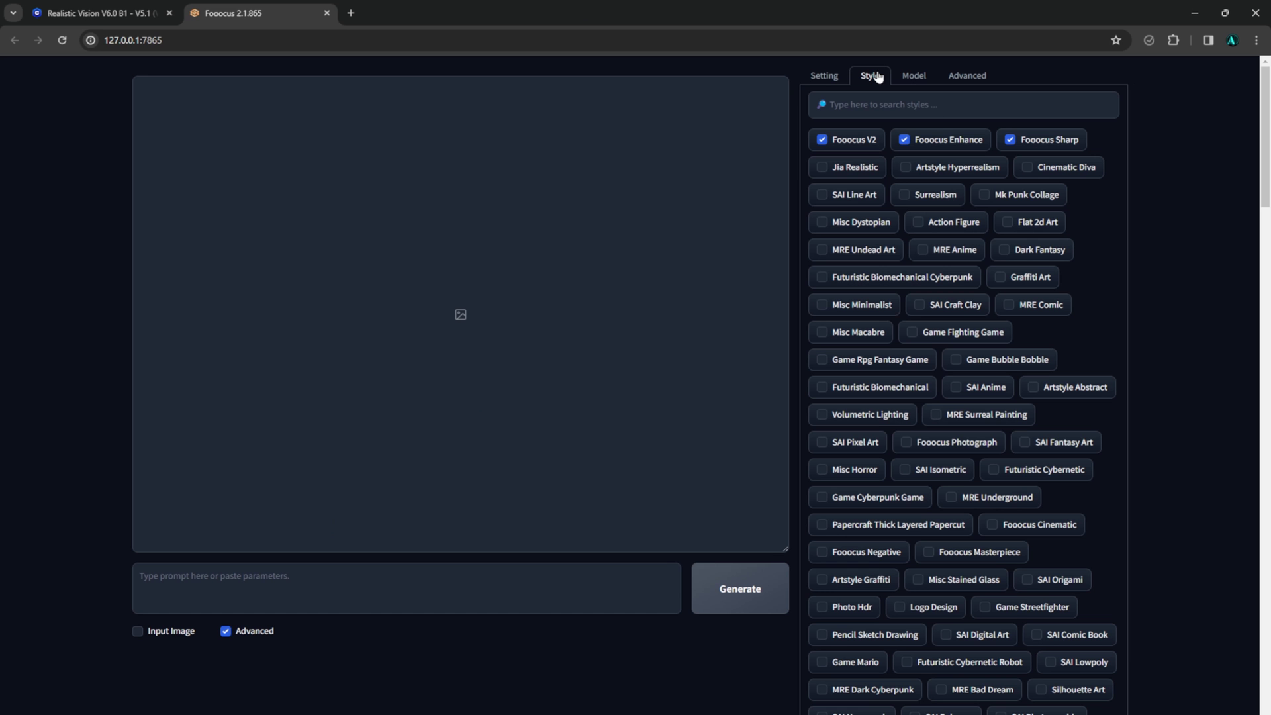
# Step: Generate images for the prompt 'A man in a suit' with the Jia Realistic style
pyautogui.moveTo(836, 172)
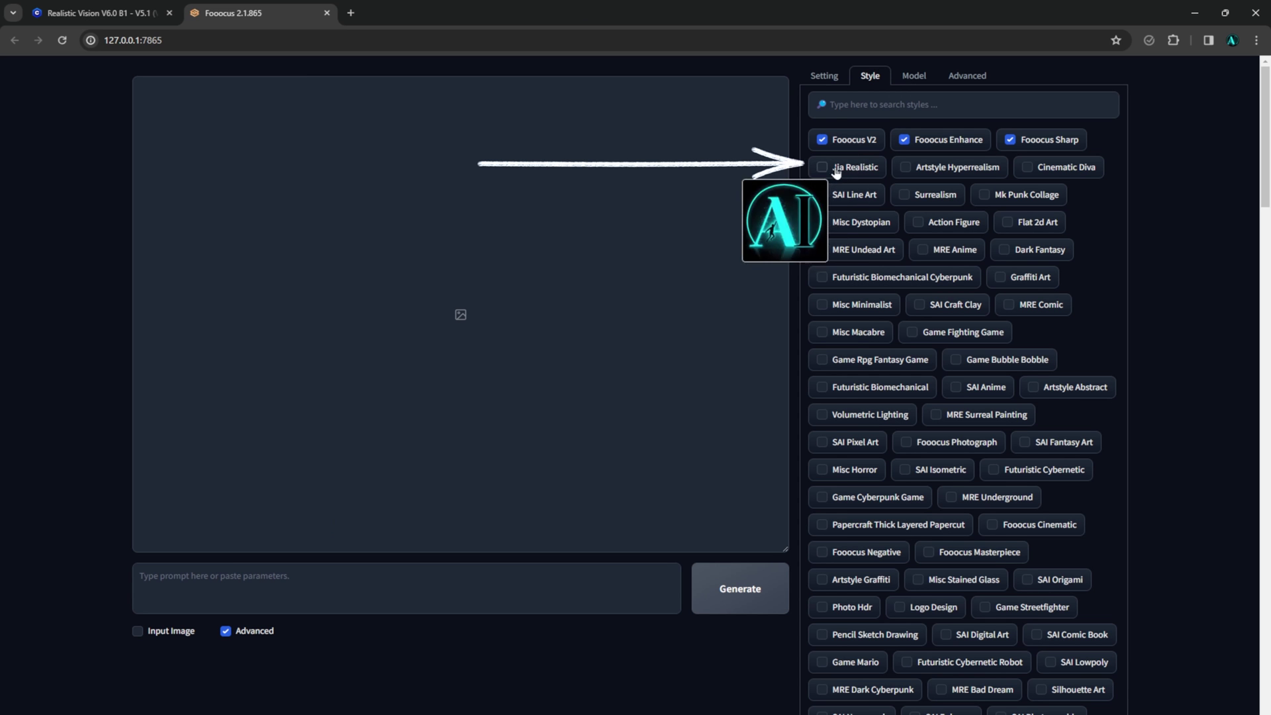
pyautogui.click(508, 595)
pyautogui.write('A man in a su')
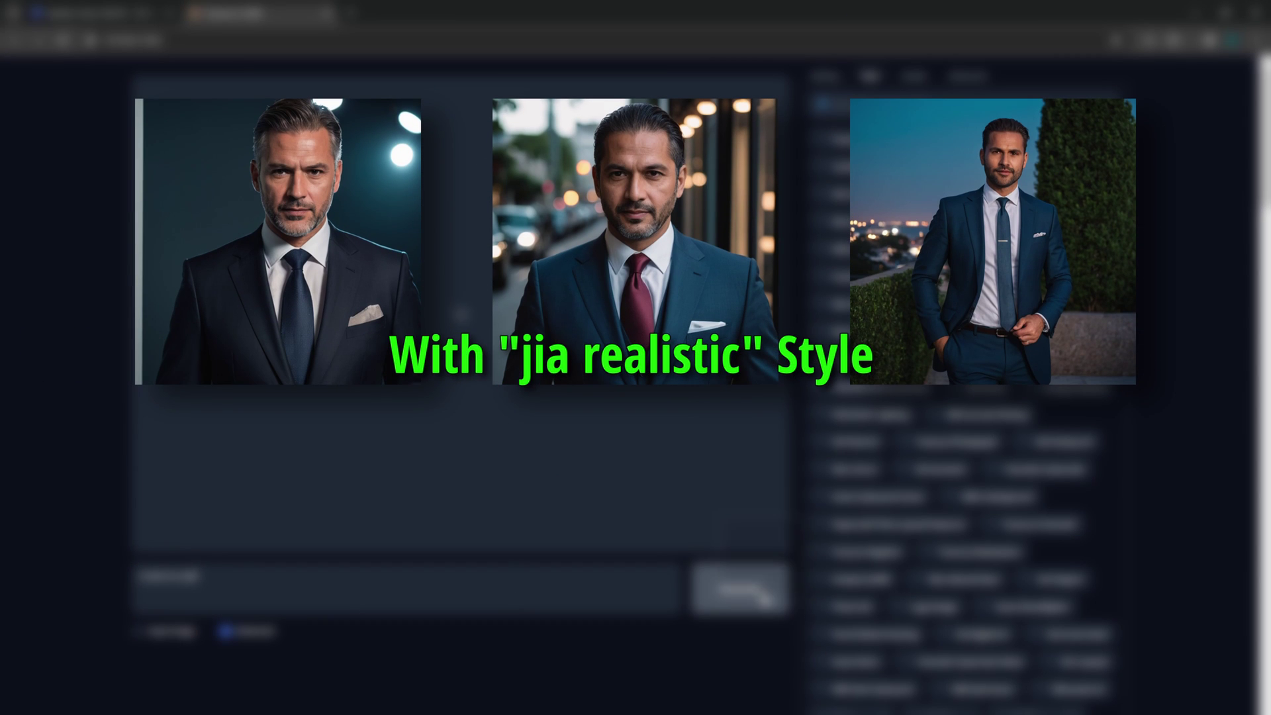
pyautogui.click(740, 589)
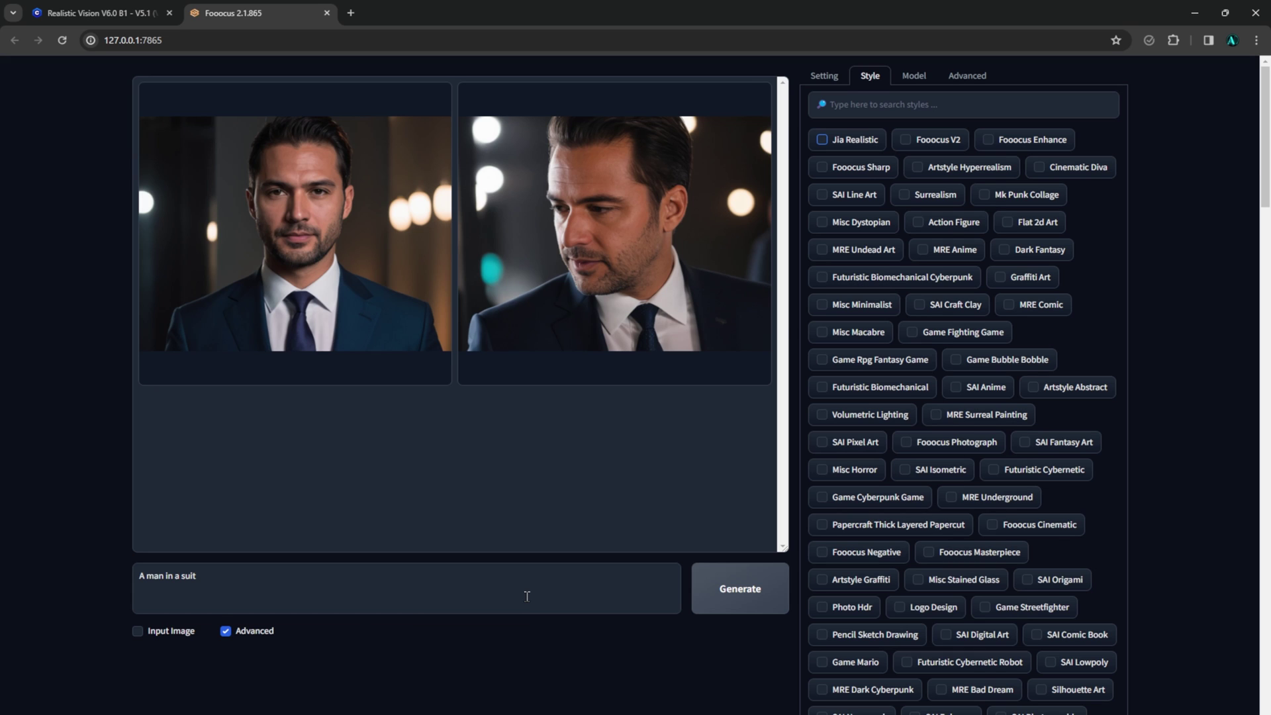
# Step: Replace the prompt with the detailed short-haired blonde woman character prompt and generate
pyautogui.hotkey('ctrl', 'a')
pyautogui.write('full body, 1girl, solo, 25 years old, Alice May, thin, big eyes, small nose, short blonde pixie cut hair, strawberry-blonde hair,  wearing white crop top, army green jacket,  low-waisted long blue jeans, dark-brown timberland boots')
pyautogui.click(711, 589)
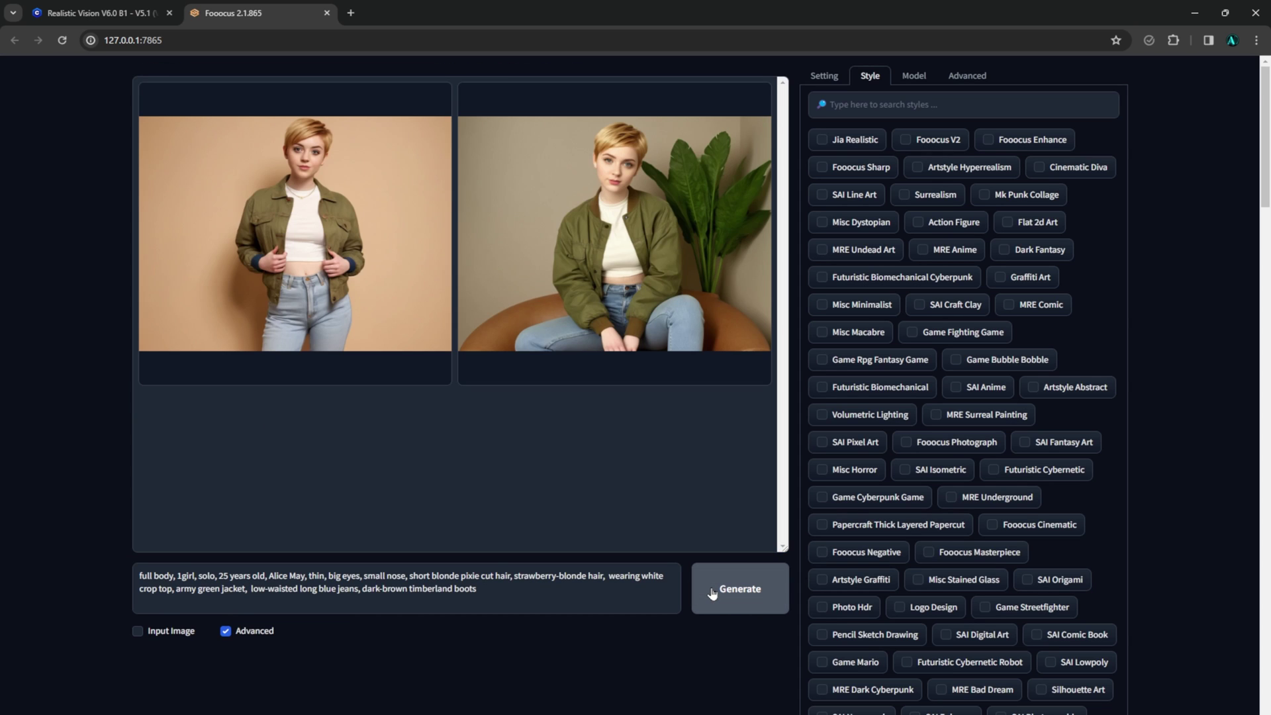
# Step: Create a new text file named Jess.txt in the Fooocus wildcards folder
pyautogui.click(604, 689)
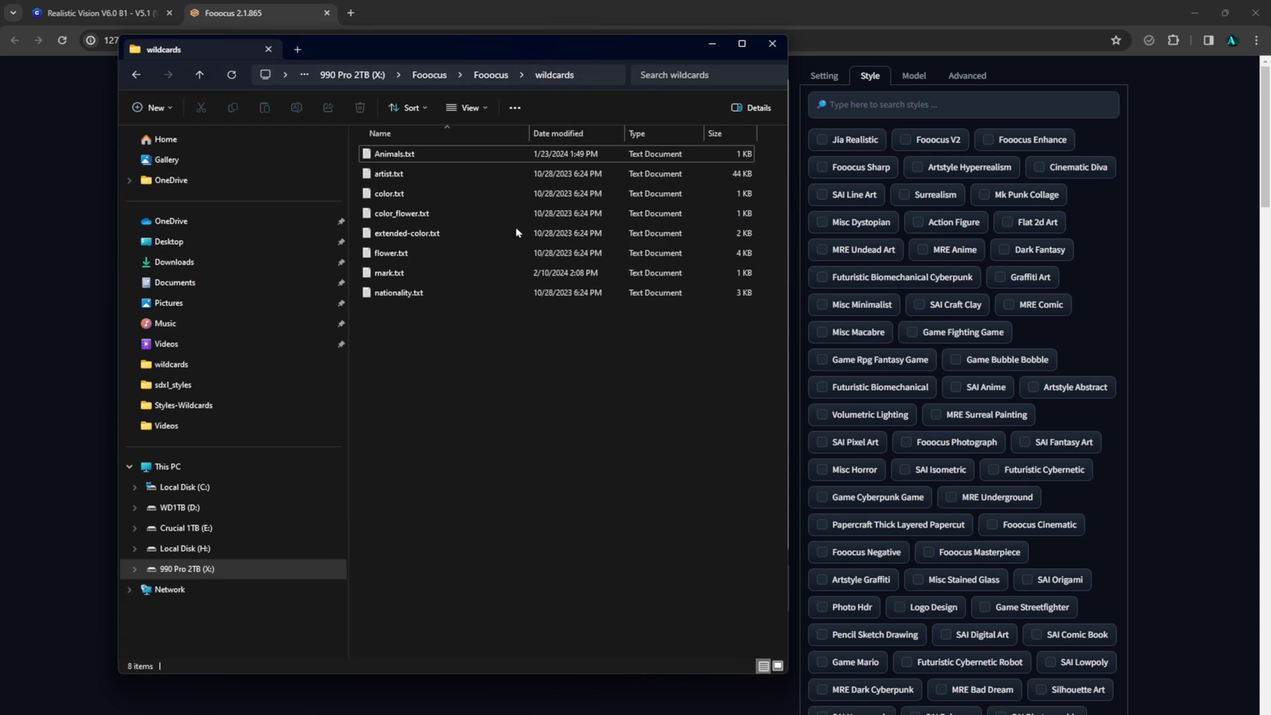
pyautogui.click(429, 79)
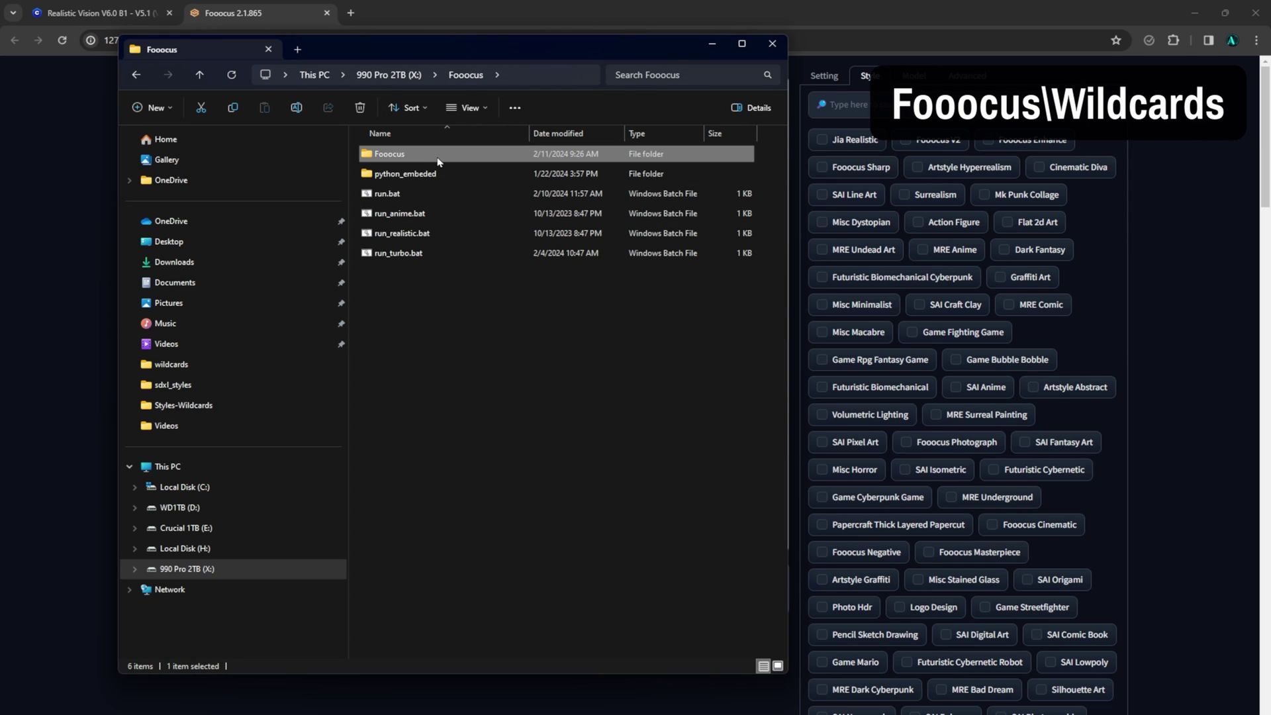
pyautogui.doubleClick(391, 154)
pyautogui.doubleClick(415, 471)
pyautogui.rightClick(447, 461)
pyautogui.moveTo(463, 492)
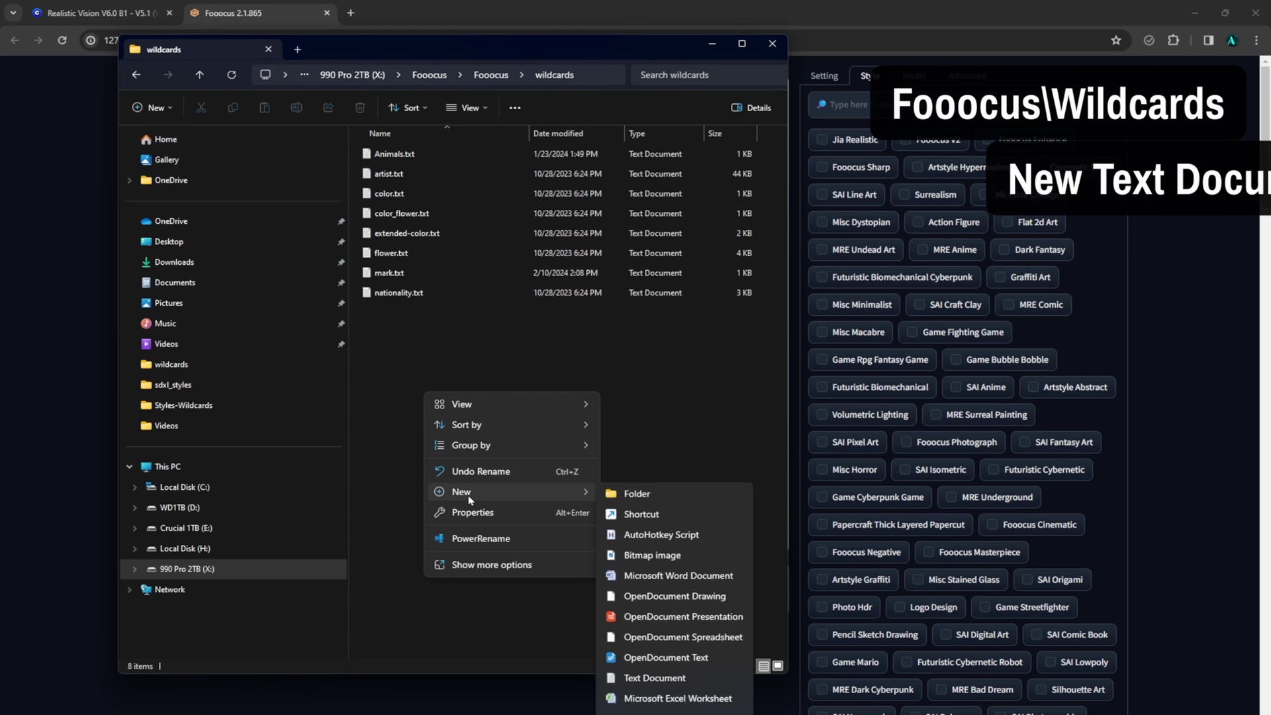
pyautogui.click(645, 677)
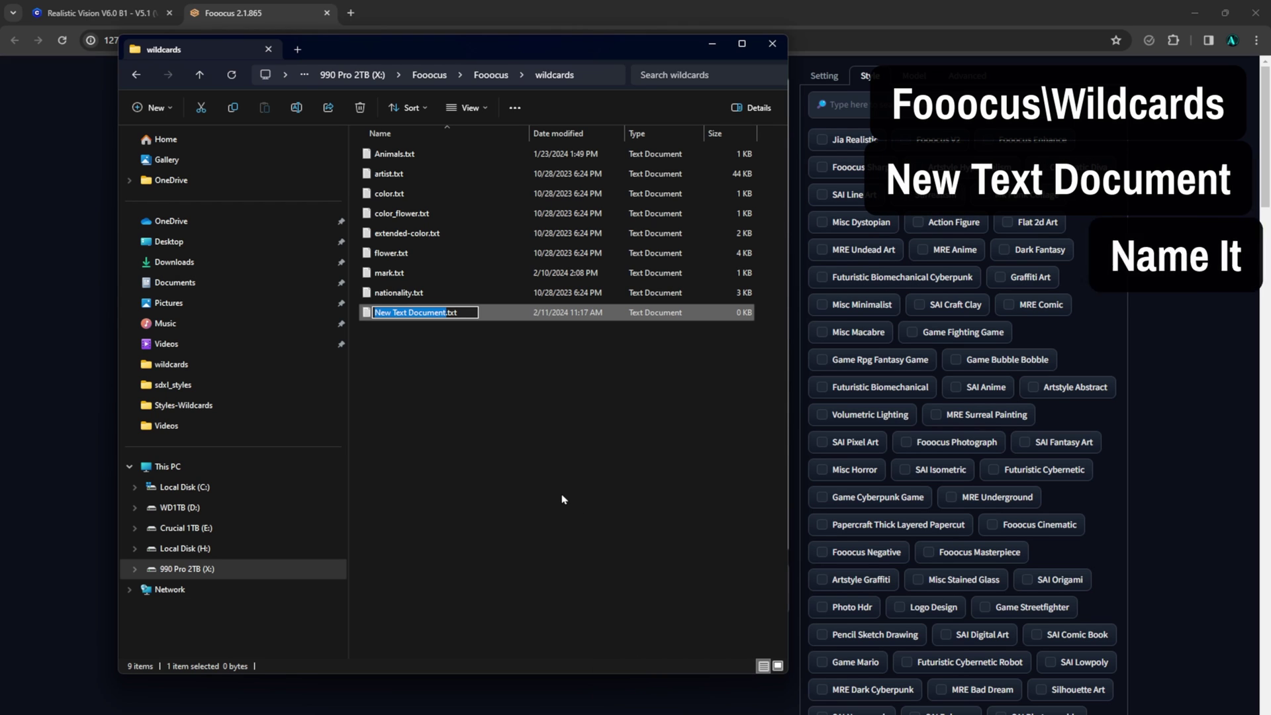
pyautogui.write('ss')
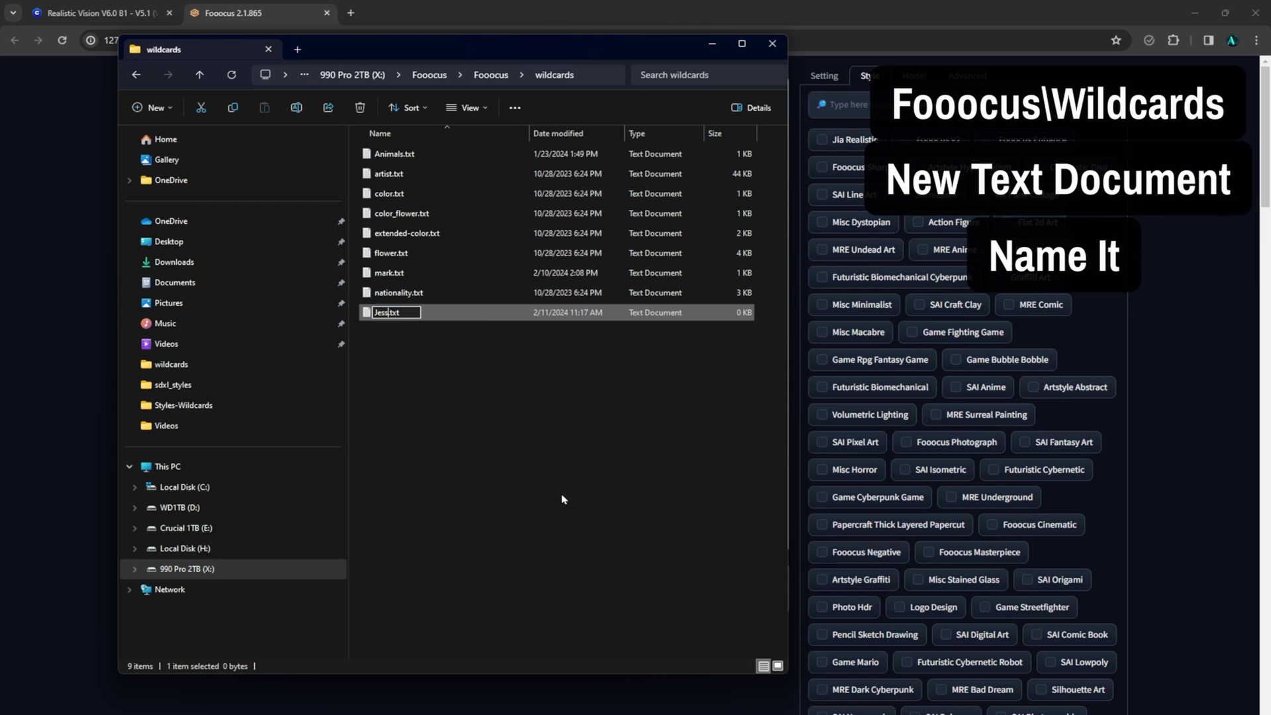
pyautogui.press('Return')
# Step: Paste the one-line character prompt into Jess.txt and save it
pyautogui.doubleClick(378, 314)
pyautogui.rightClick(289, 225)
pyautogui.click(316, 304)
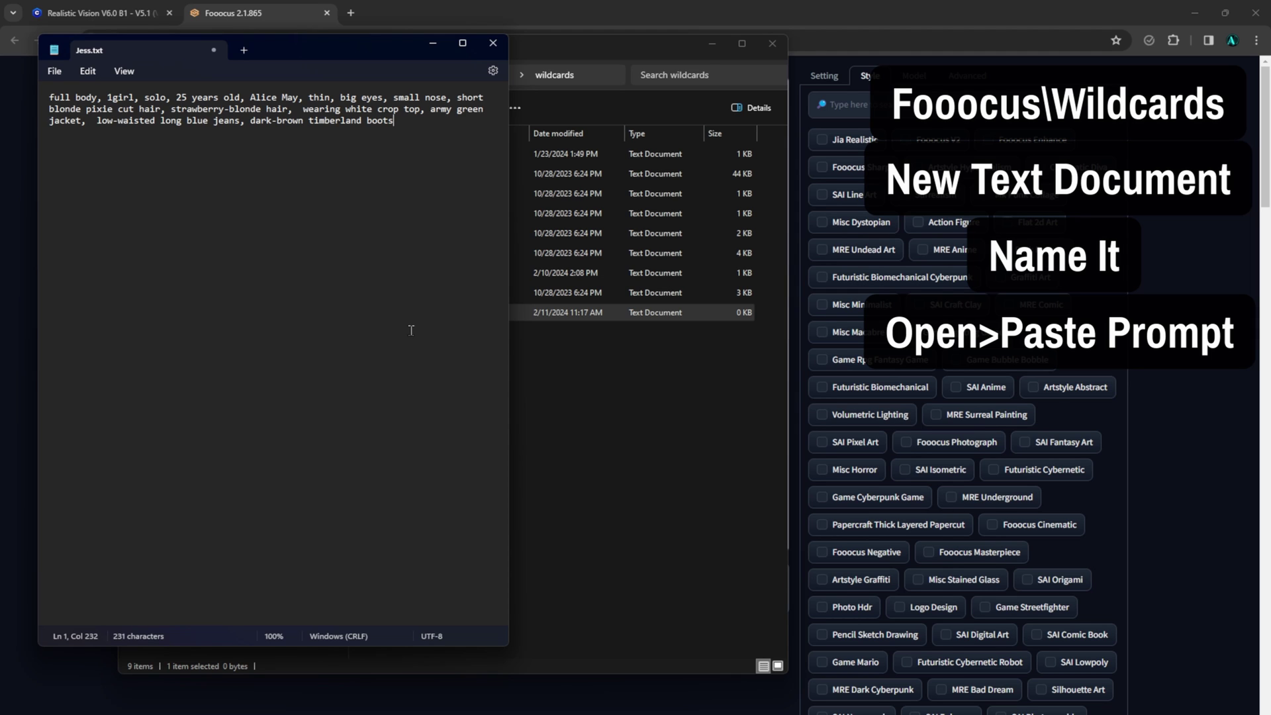
pyautogui.click(54, 71)
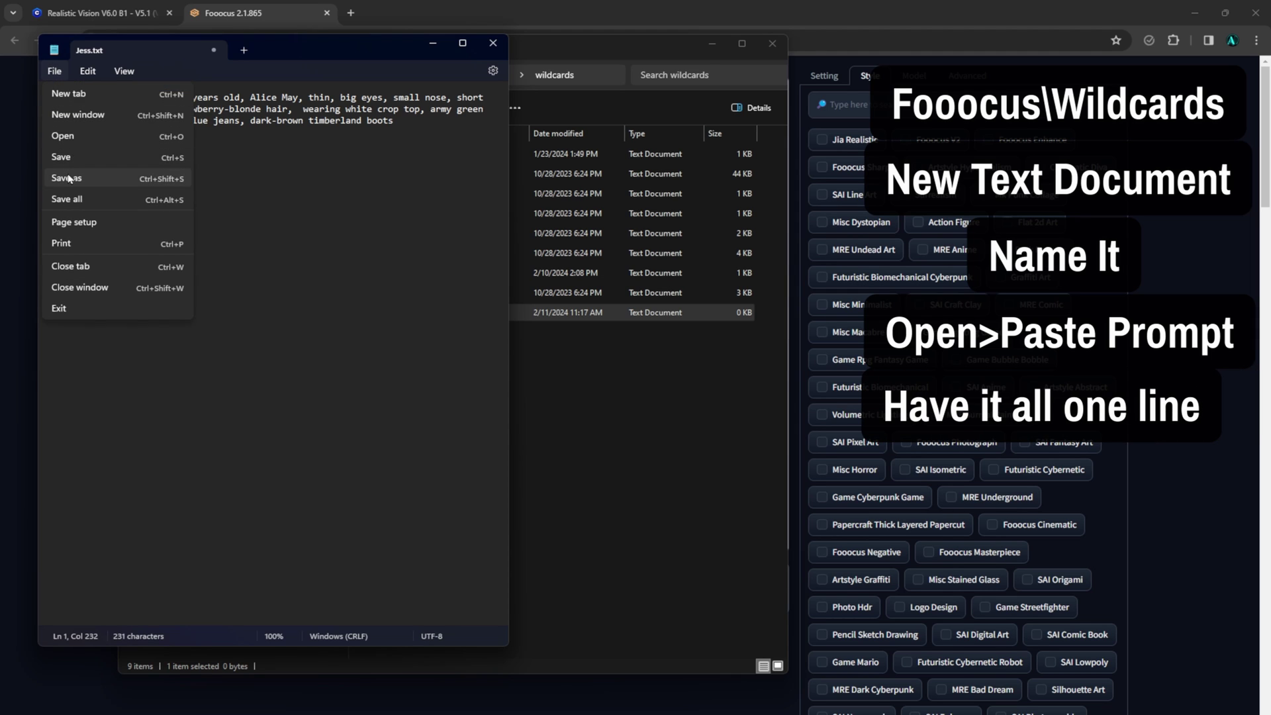
pyautogui.click(73, 156)
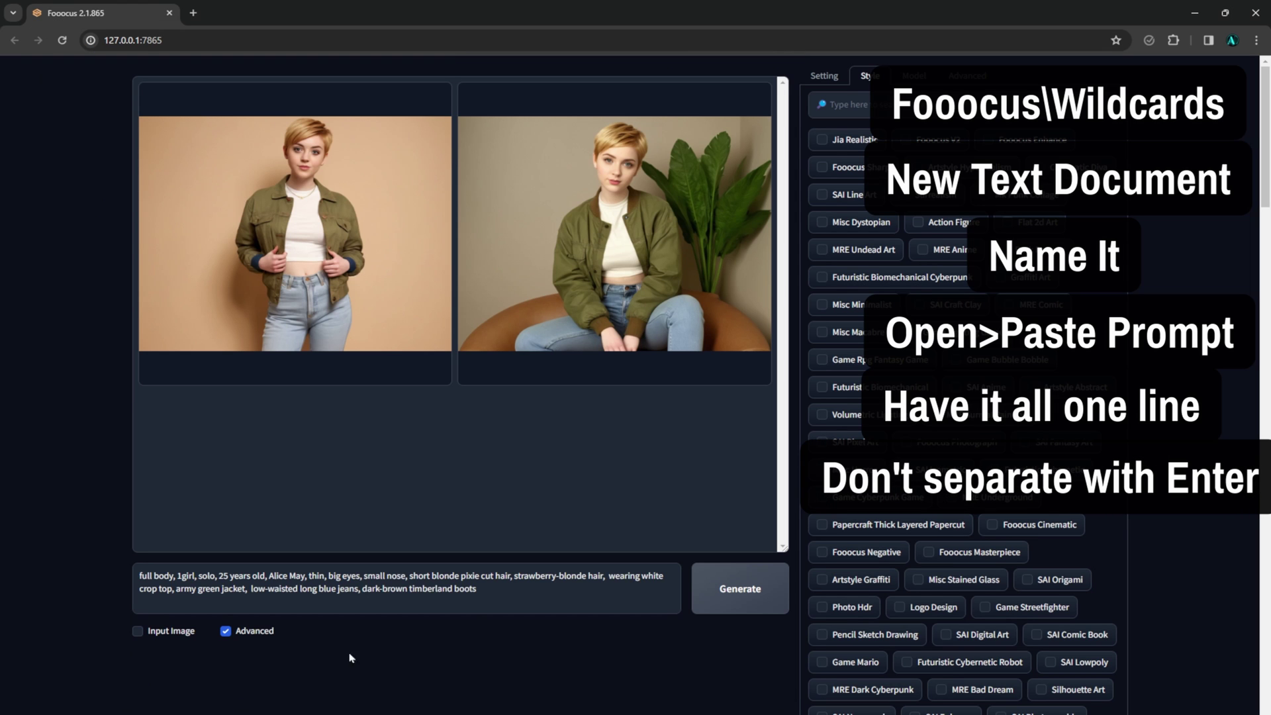
# Step: Replace the long prompt with the __Jess__ wildcard and generate two images
pyautogui.hotkey('ctrl', 'a')
pyautogui.press('BackSpace')
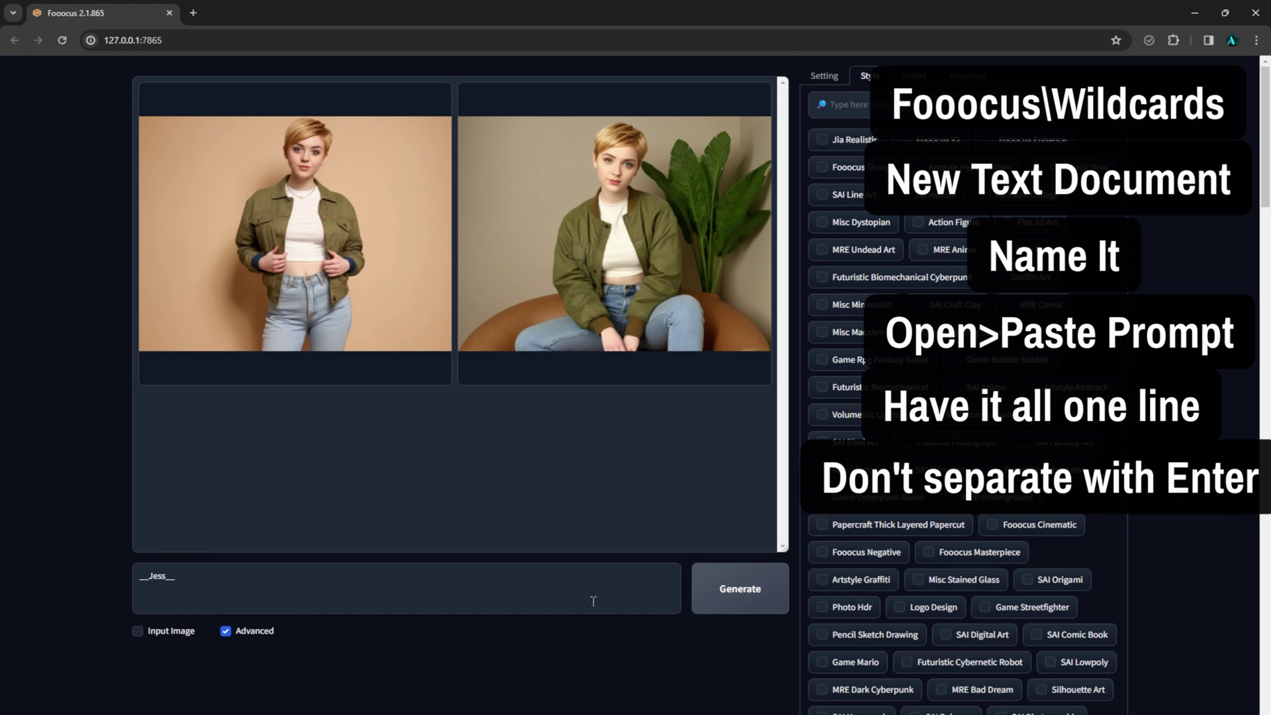
pyautogui.click(728, 591)
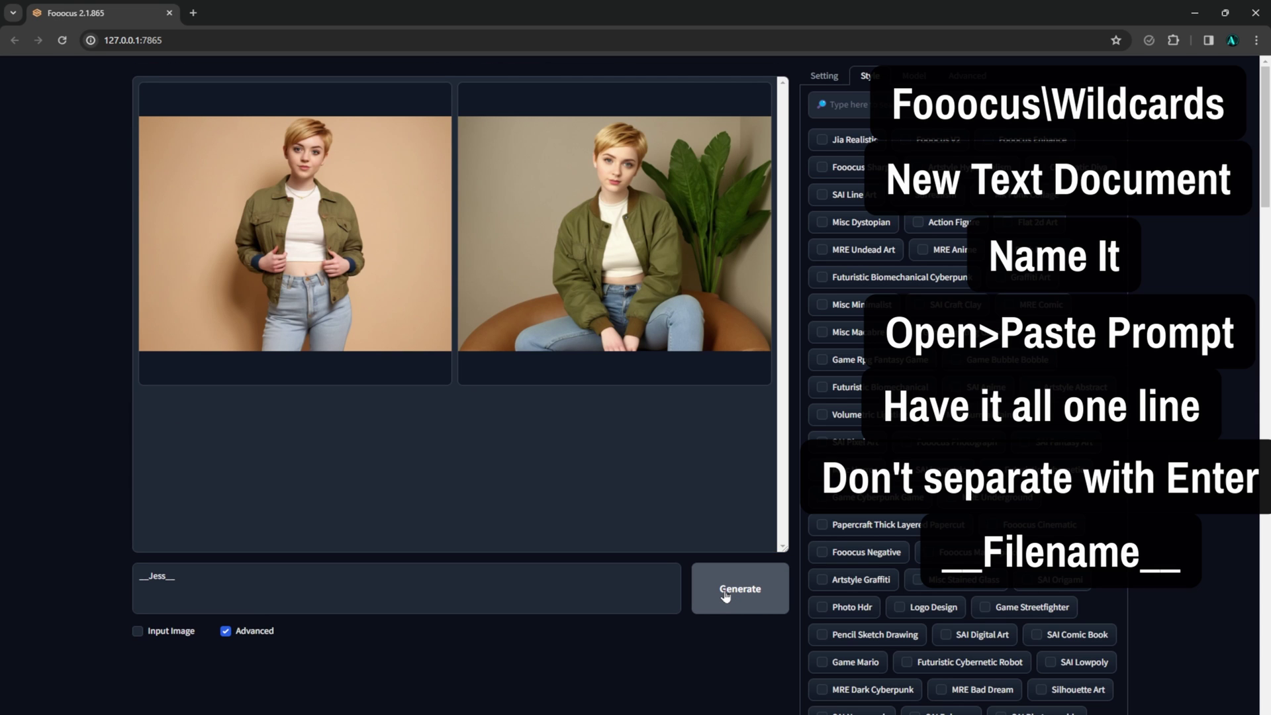
pyautogui.hotkey('alt', 'Tab')
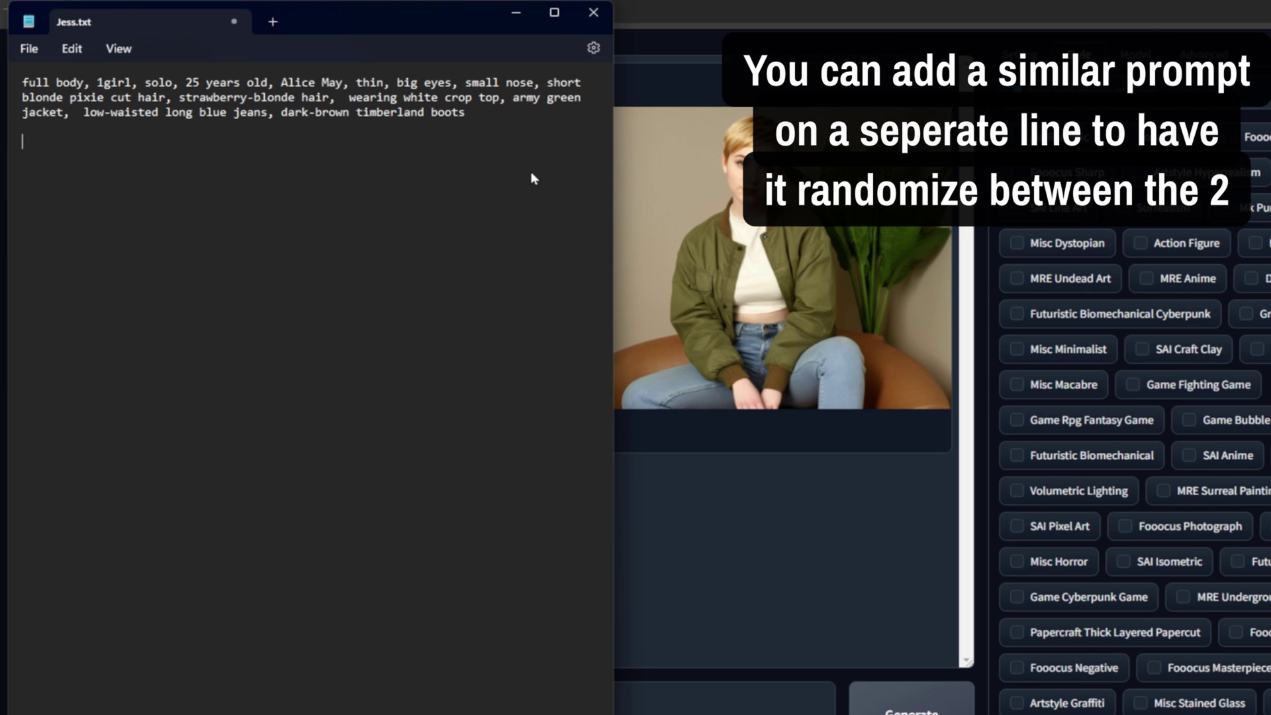
# Step: Add the maroon t-shirt and brown leather jacket prompt as a second Jess.txt line, then regenerate
pyautogui.write('full body, 1girl, solo, 25 years old, Alice May, thin, big eyes, small nose, short blonde pixie cut hair, strawberry-blonde hair,  wearing maroon t-shirt, Brown Leather Jacket,  Black cargo pants , black and white nike sneakers')
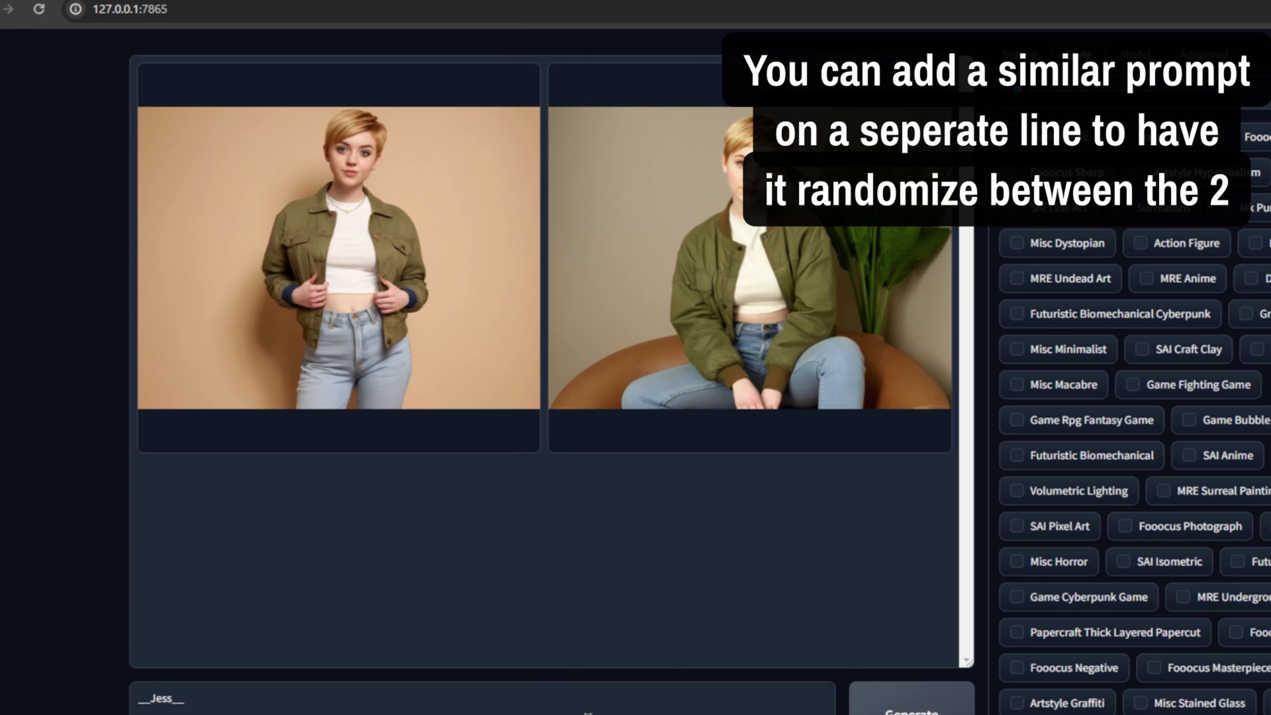
pyautogui.hotkey('ctrl', 'Return')
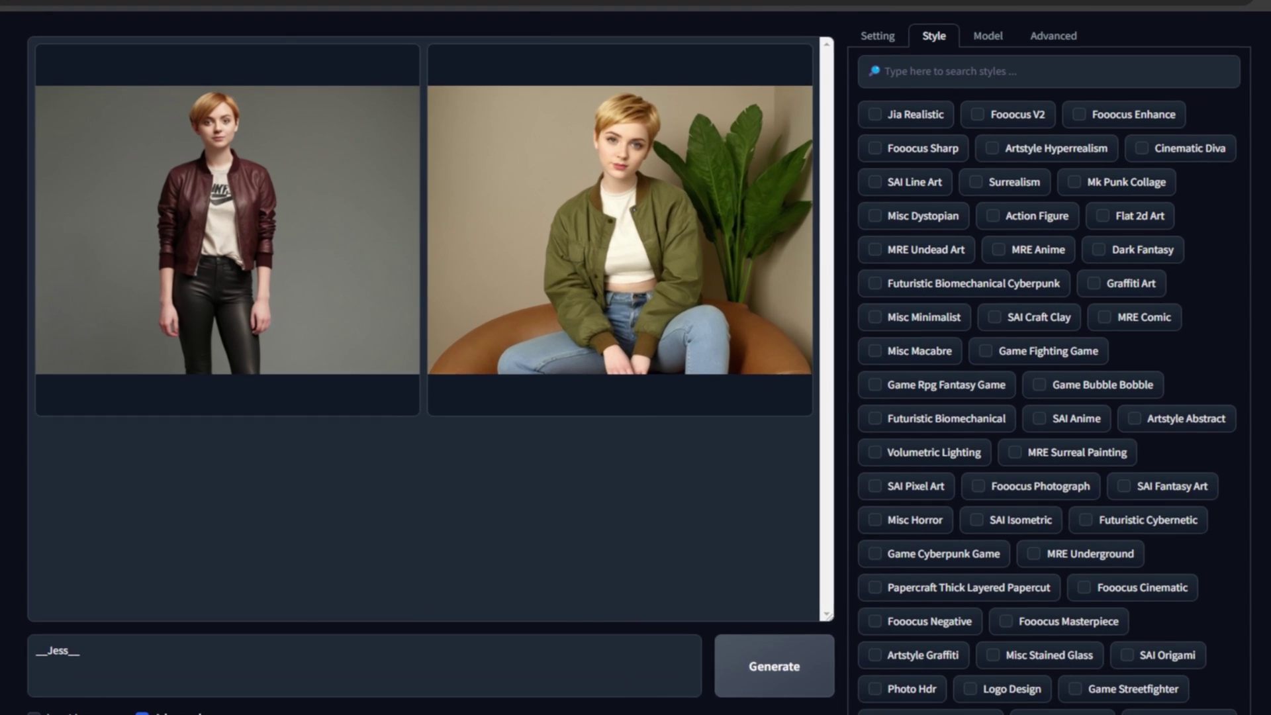
pyautogui.hotkey('alt', 'Tab')
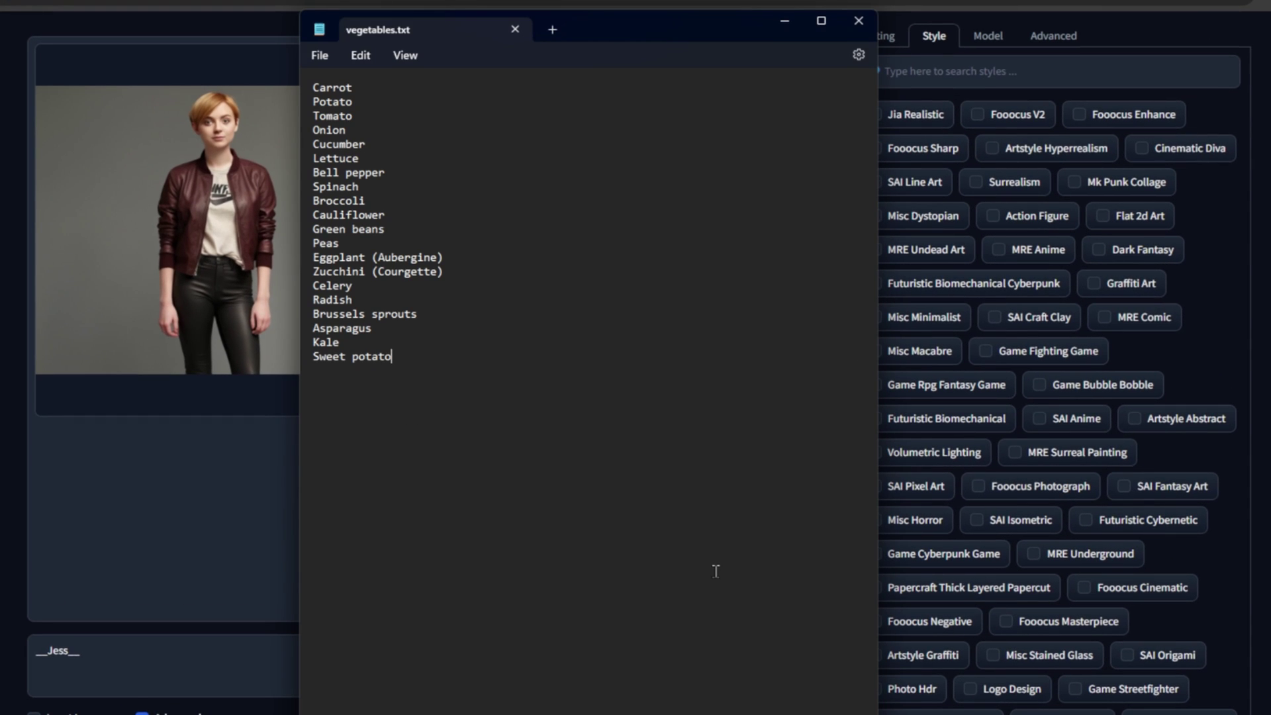
# Step: Replace the __Jess__ prompt with __vegetables__ and generate vegetable images
pyautogui.click(90, 655)
pyautogui.hotkey('ctrl', 'a')
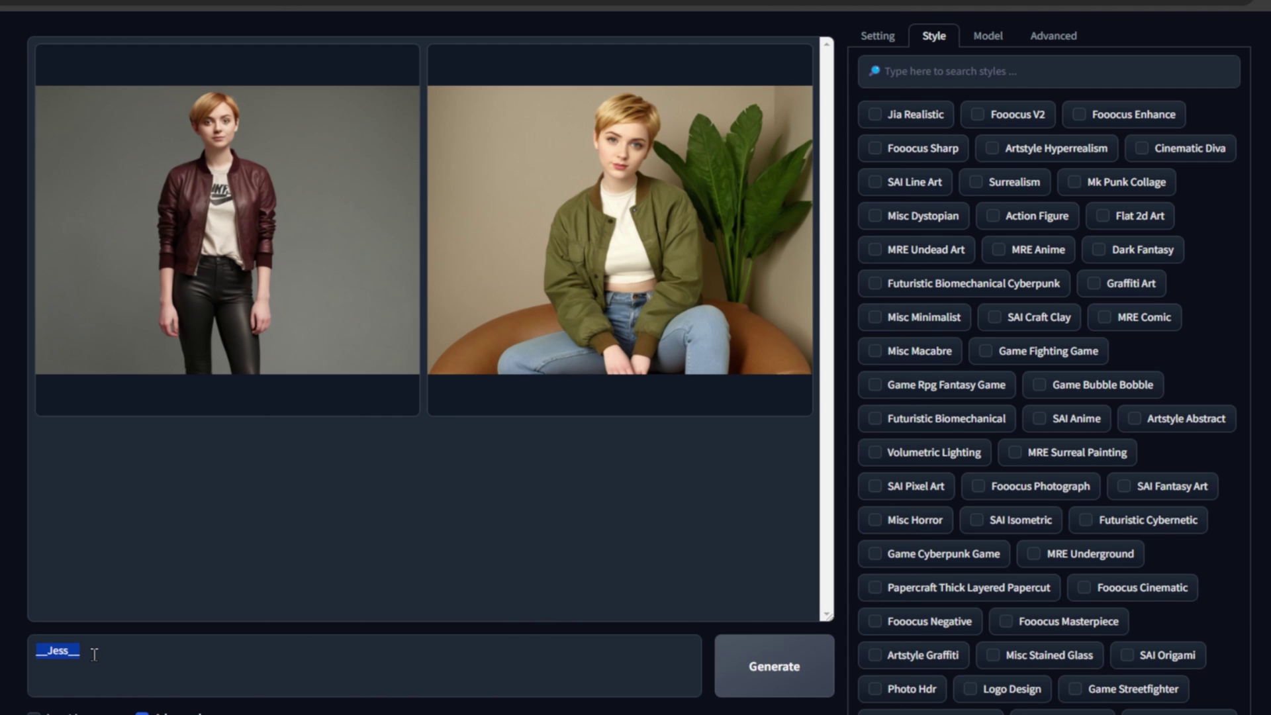
pyautogui.press('BackSpace')
pyautogui.click(778, 680)
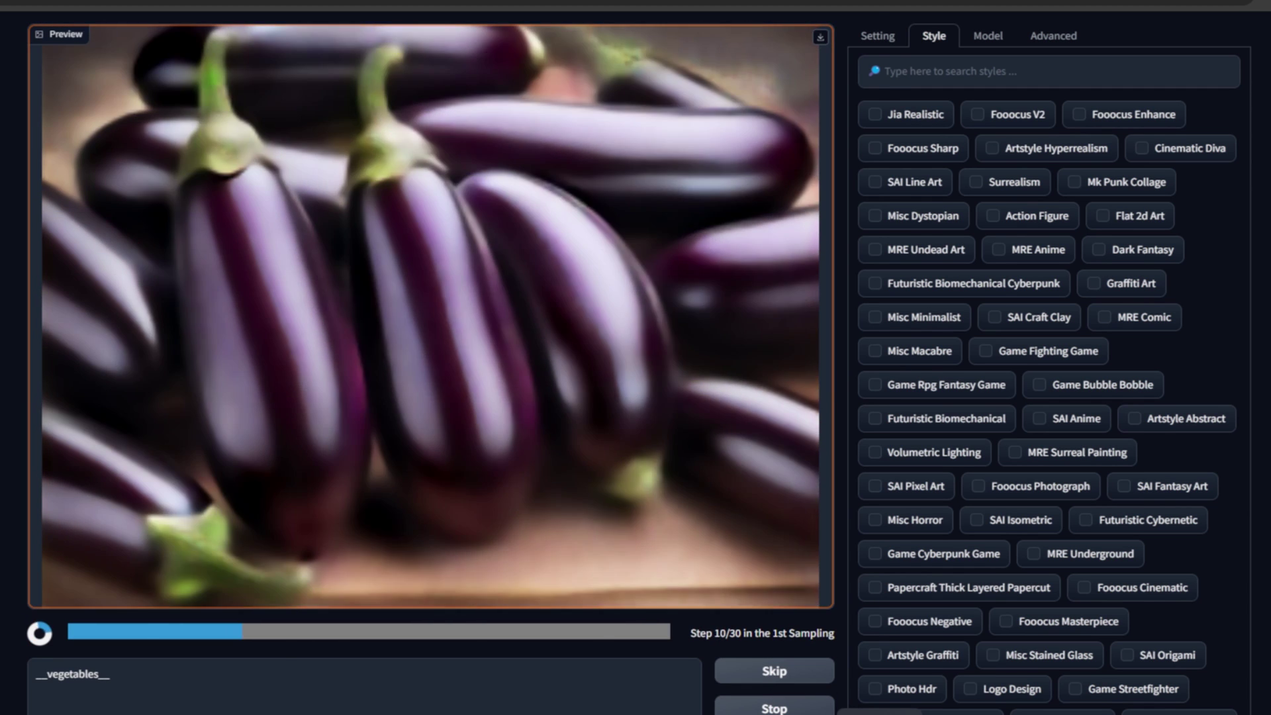
# Step: Snap the vegetables.txt window to the right side of the screen
pyautogui.hotkey('alt', 'Tab')
pyautogui.press('super+Right')
pyautogui.moveTo(1096, 8); pyautogui.dragTo(1222, 25)
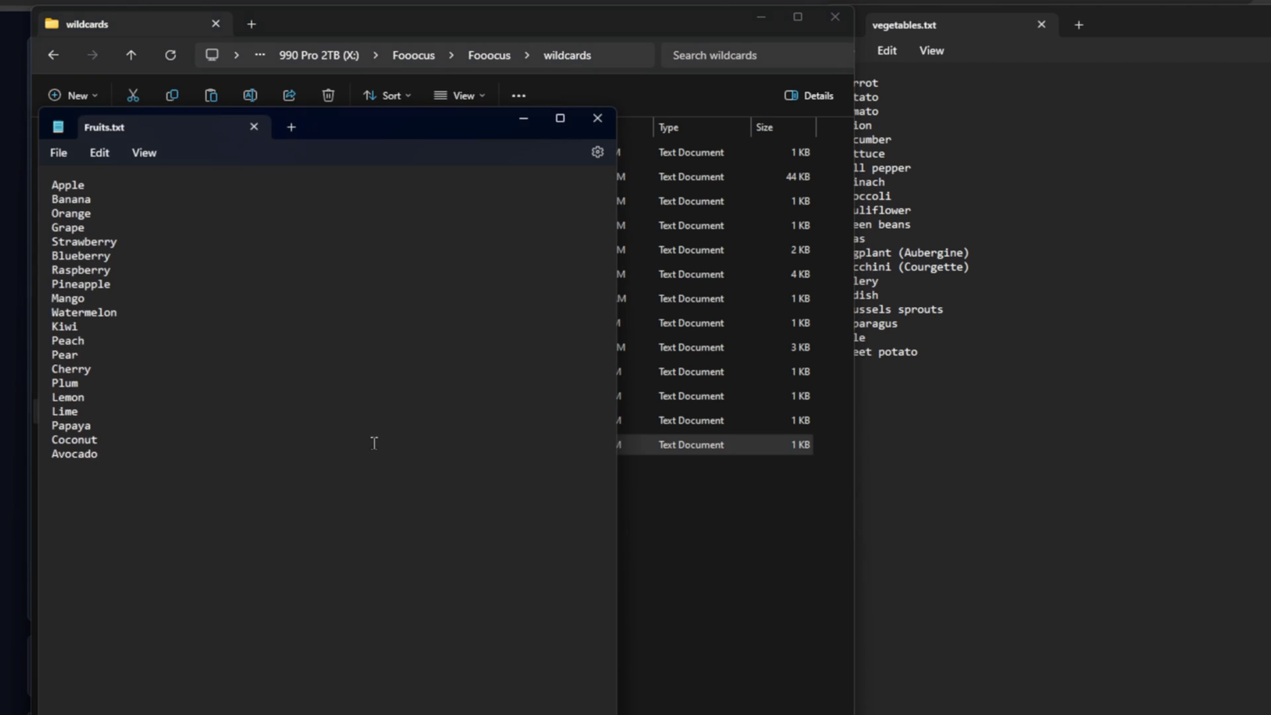
# Step: Arrange the Protein, Fruits and vegetables wildcard lists side by side
pyautogui.moveTo(351, 116); pyautogui.dragTo(1044, 109)
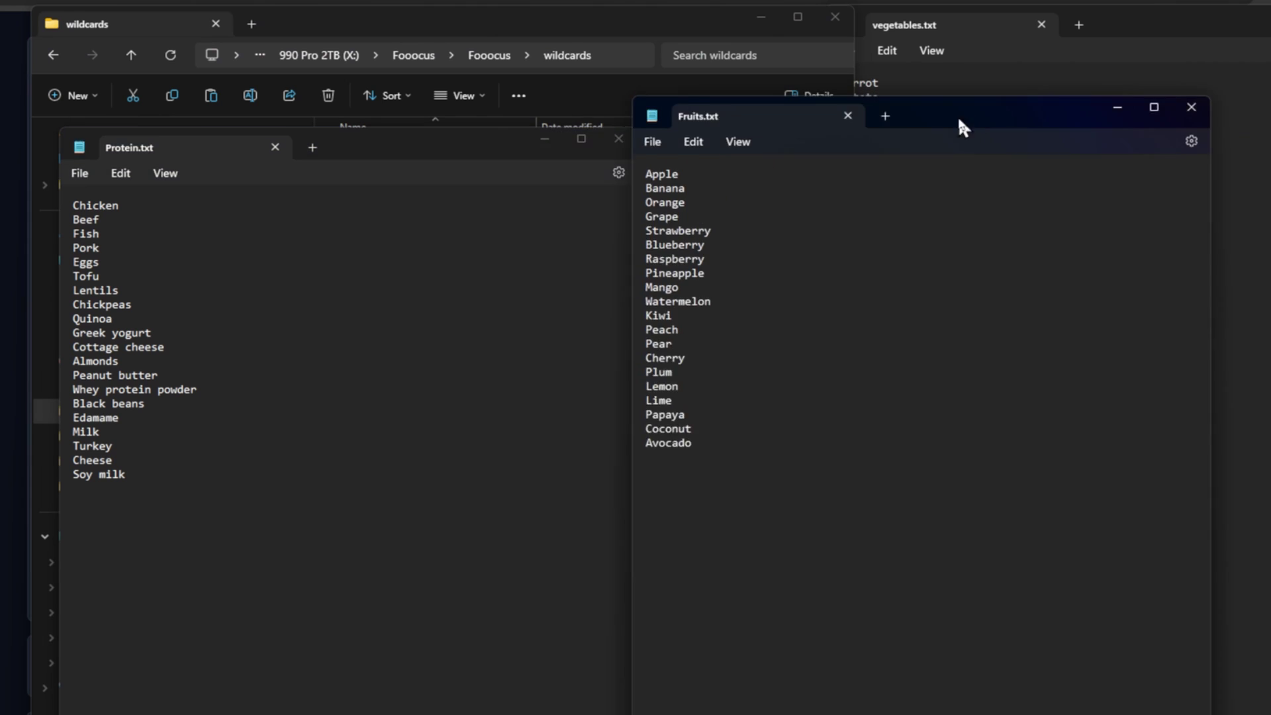
pyautogui.moveTo(958, 127); pyautogui.dragTo(755, 151)
pyautogui.moveTo(1197, 59); pyautogui.dragTo(1018, 136)
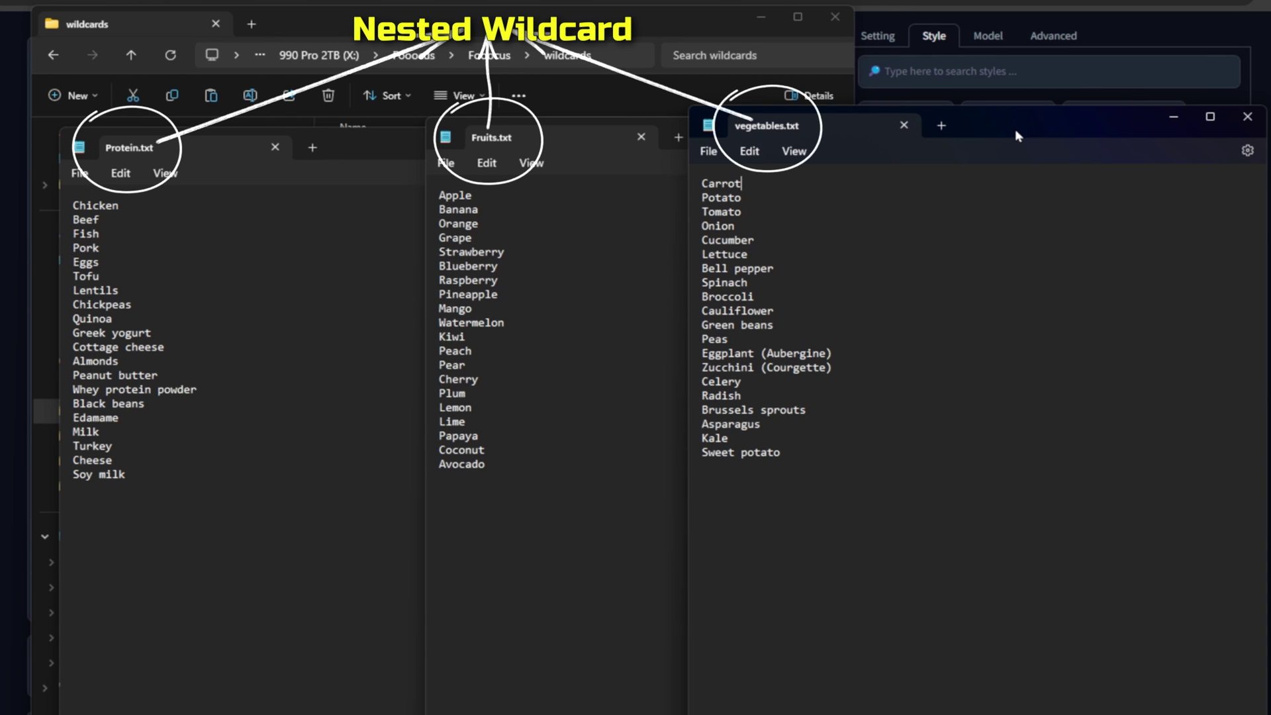
# Step: Open Food.txt from the wildcards folder and move its window to the right
pyautogui.click(613, 19)
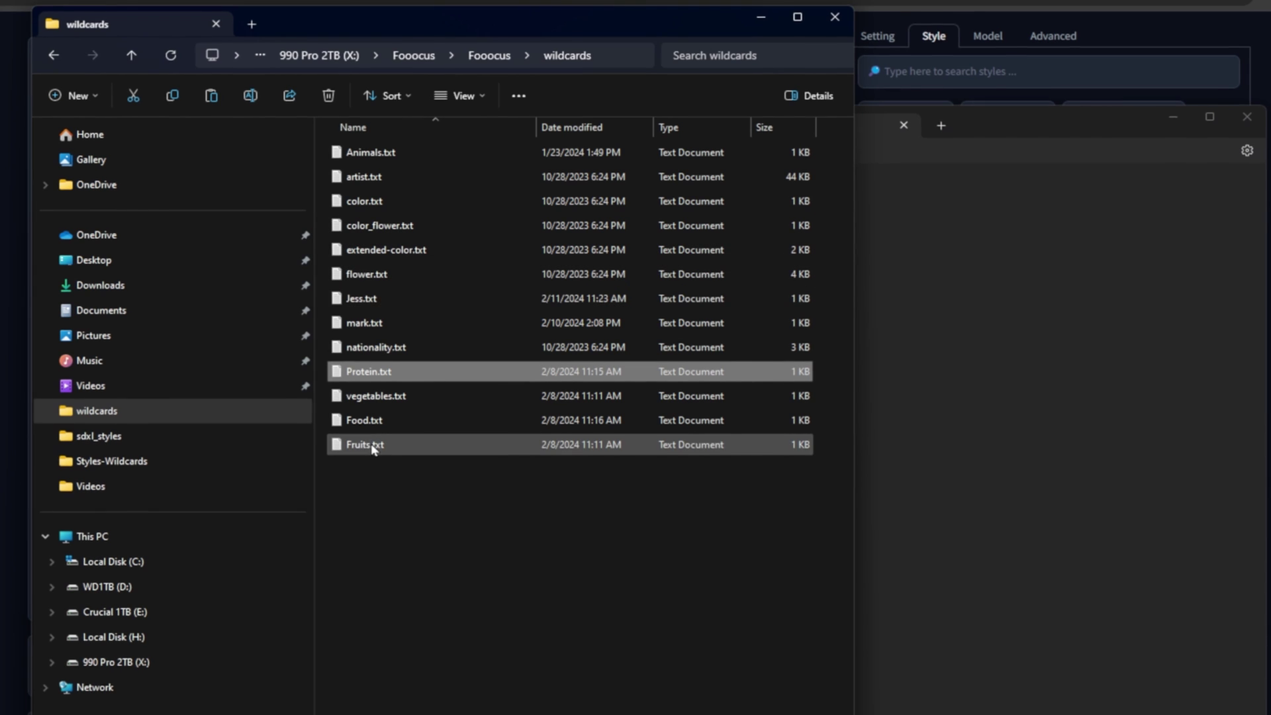
pyautogui.doubleClick(365, 421)
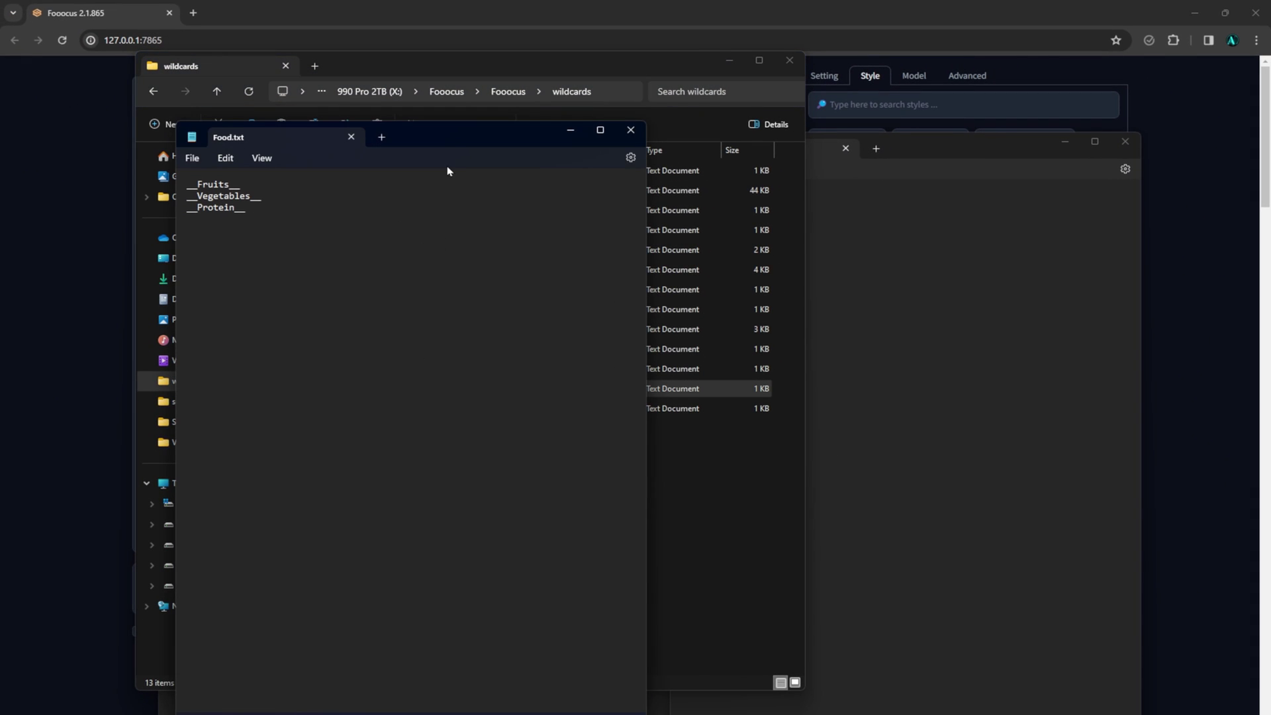
pyautogui.moveTo(457, 144); pyautogui.dragTo(768, 151)
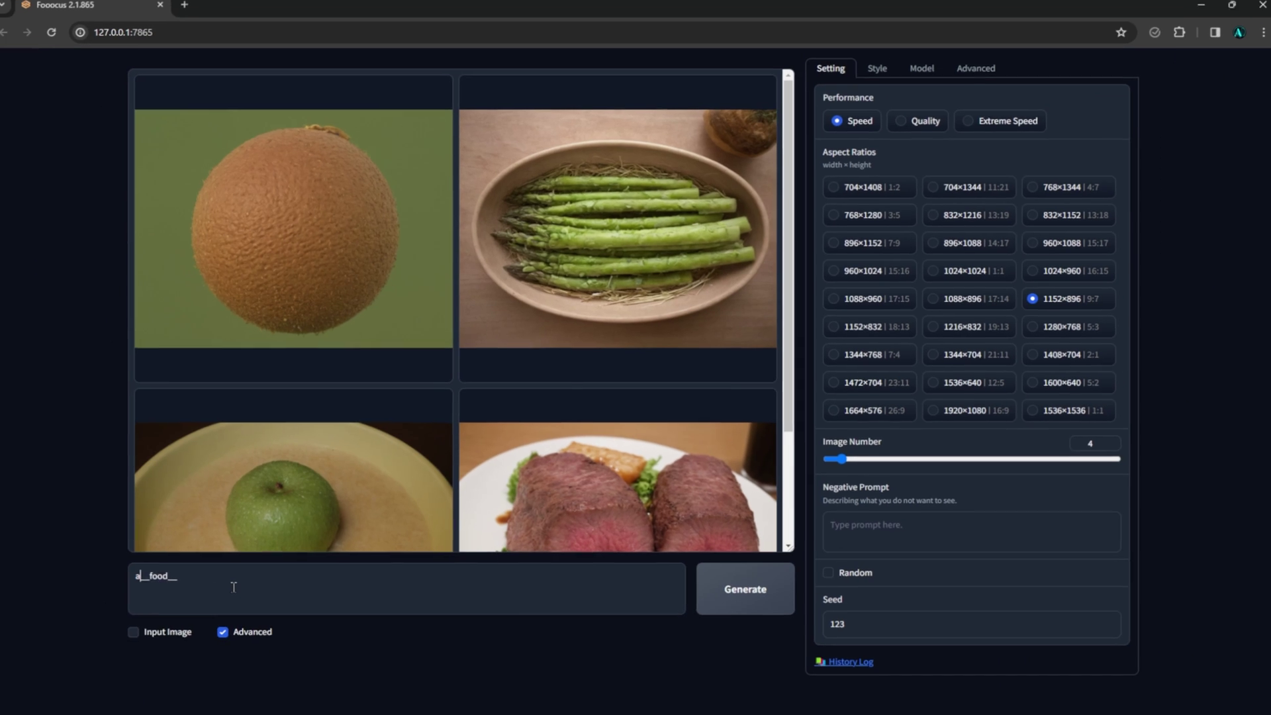
# Step: Generate images from the prompt 'a Man sitting at a table eating a __food__'
pyautogui.write('Man sitting at a ta')
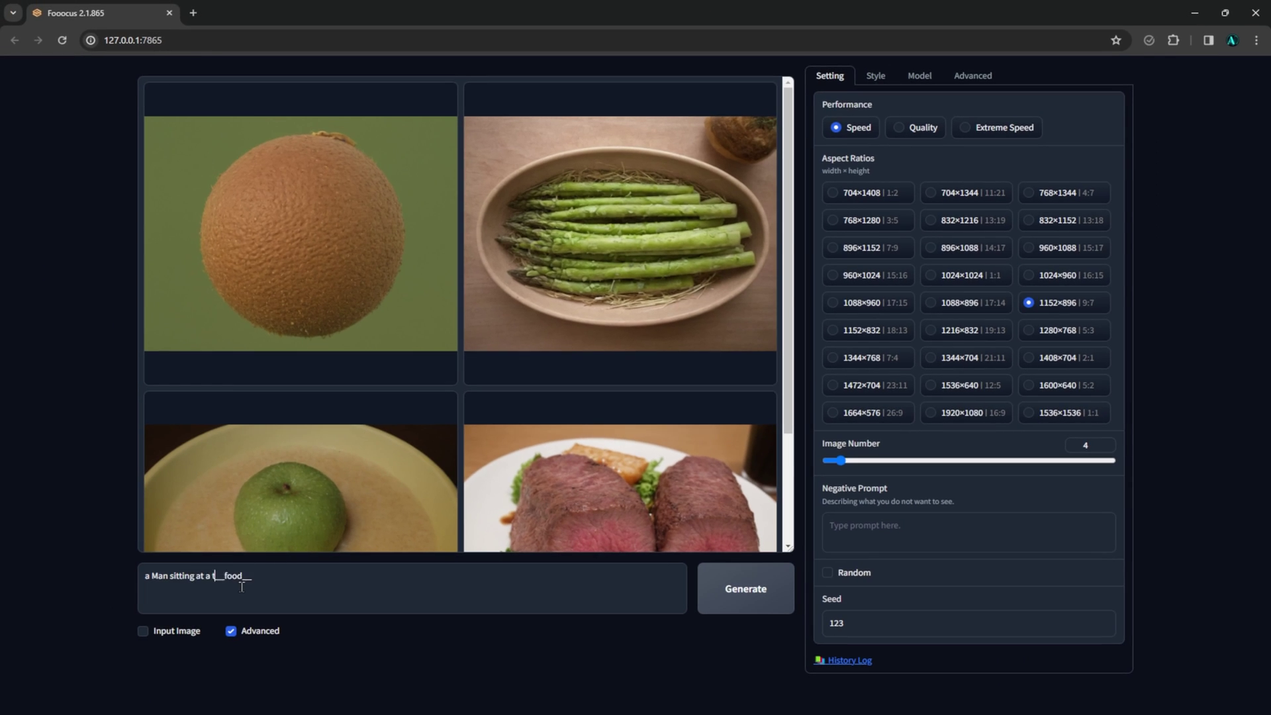
pyautogui.write('ble eating a')
pyautogui.click(745, 589)
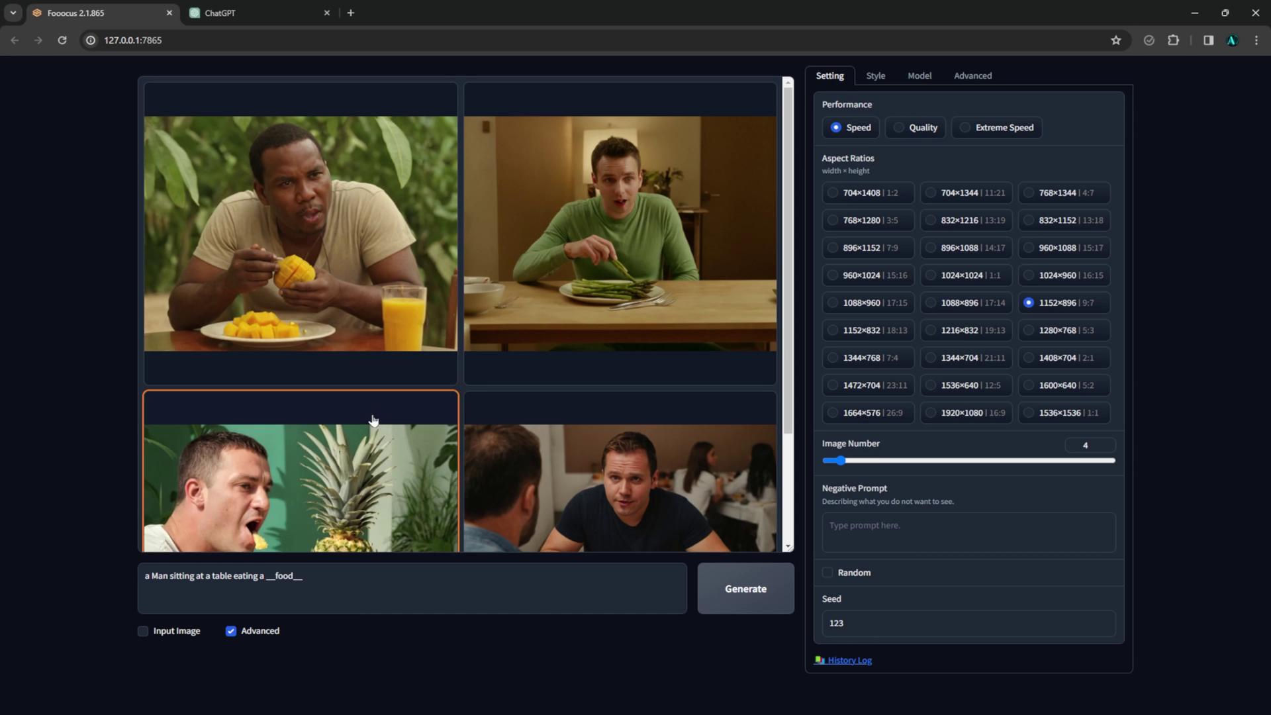
pyautogui.click(281, 19)
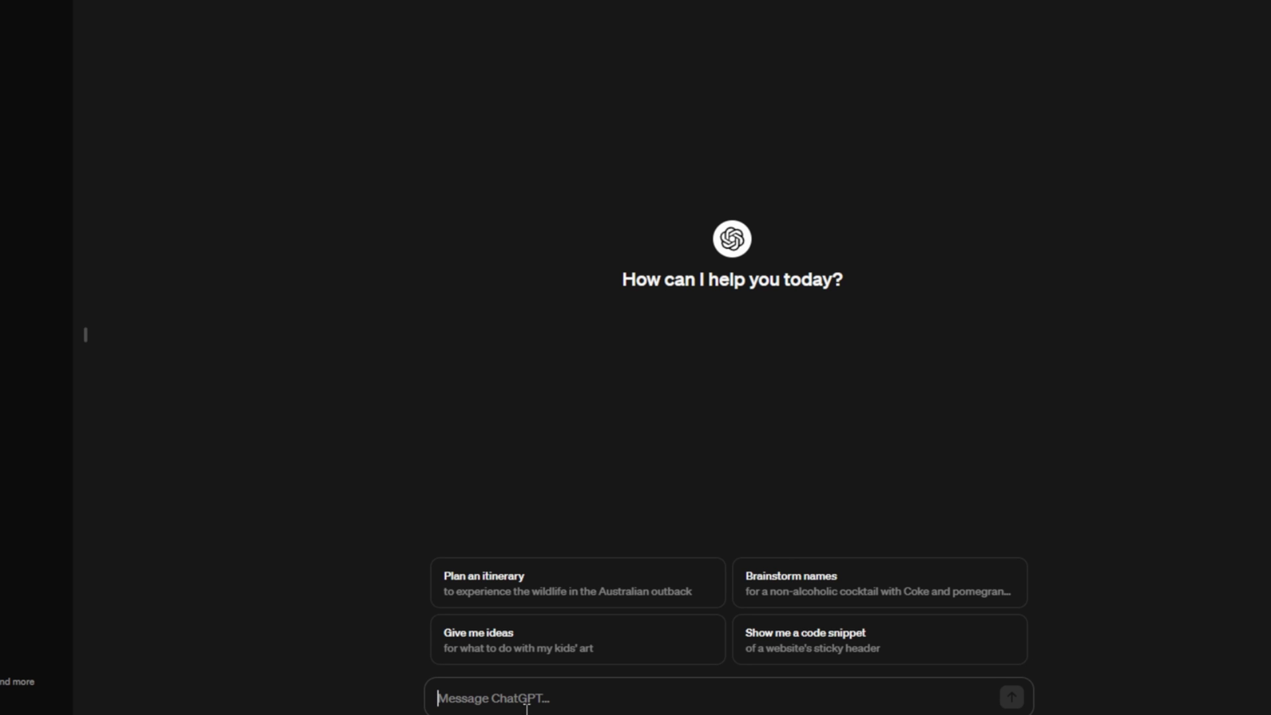
# Step: Ask ChatGPT 'Give me a list of 20 fruits' and select the returned list
pyautogui.write('Give me a list of 20 fruits')
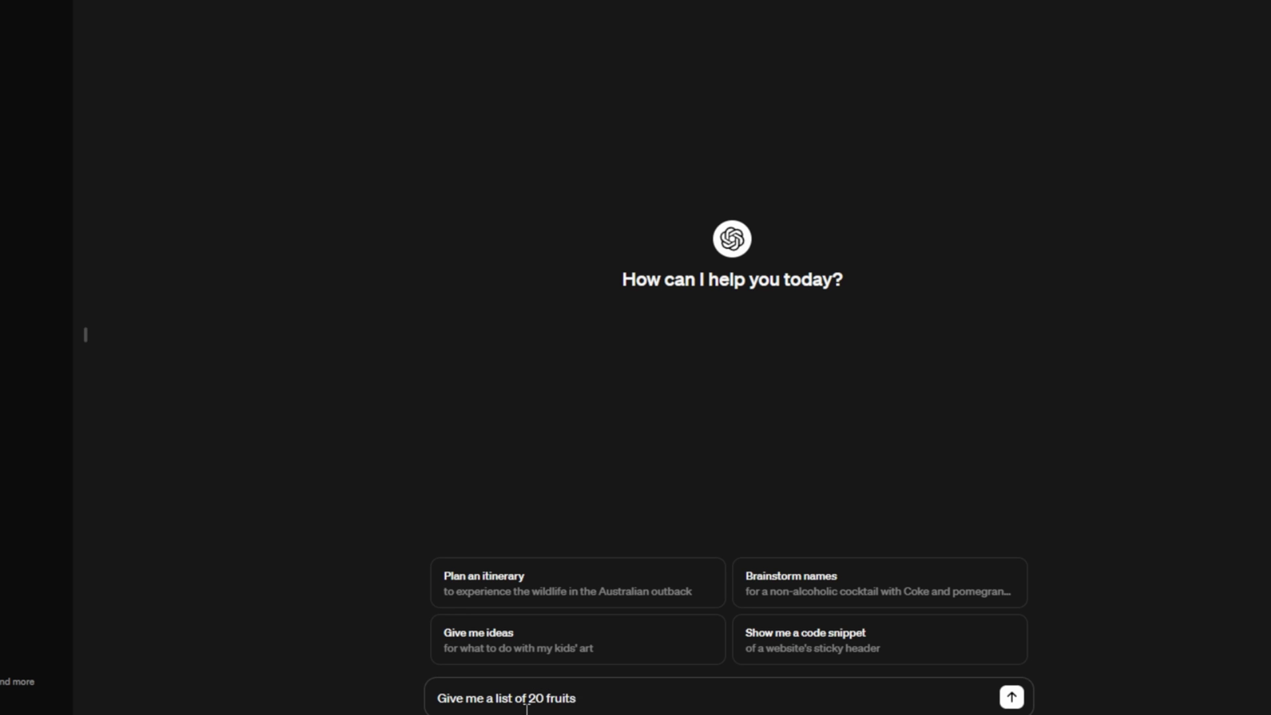
pyautogui.press('Return')
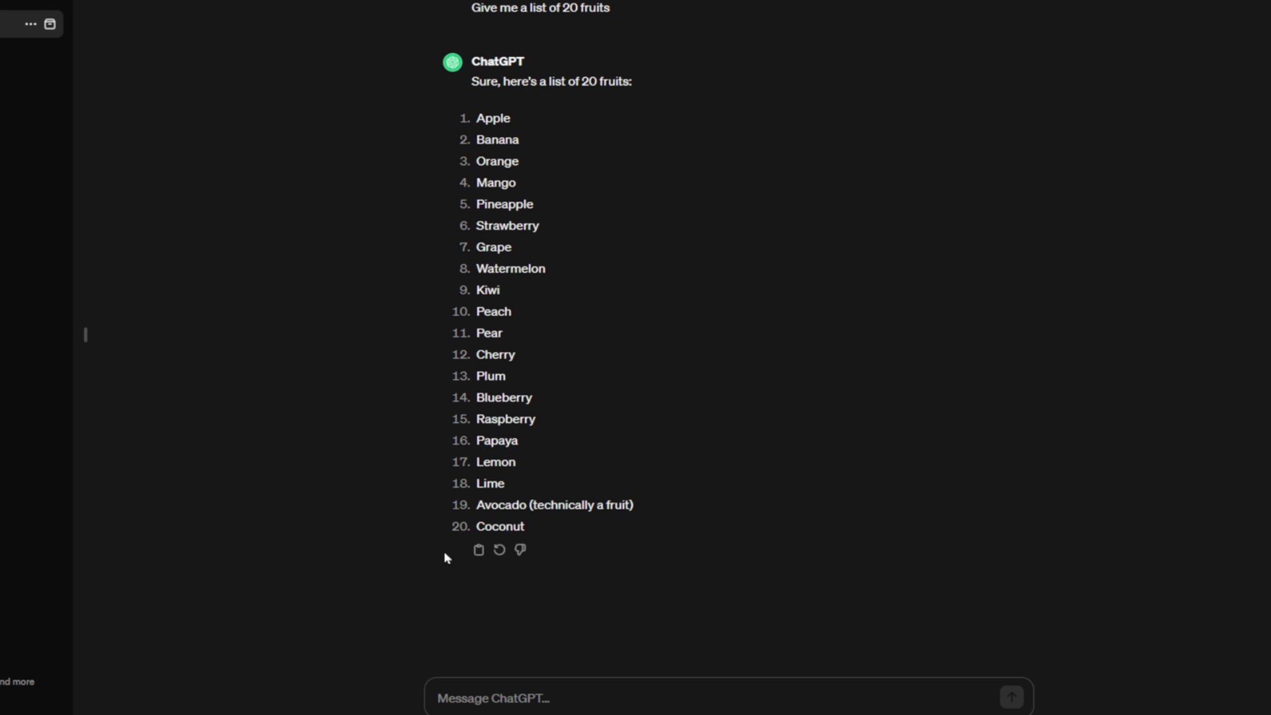
pyautogui.moveTo(534, 530); pyautogui.dragTo(478, 115)
pyautogui.hotkey('ctrl', 'c')
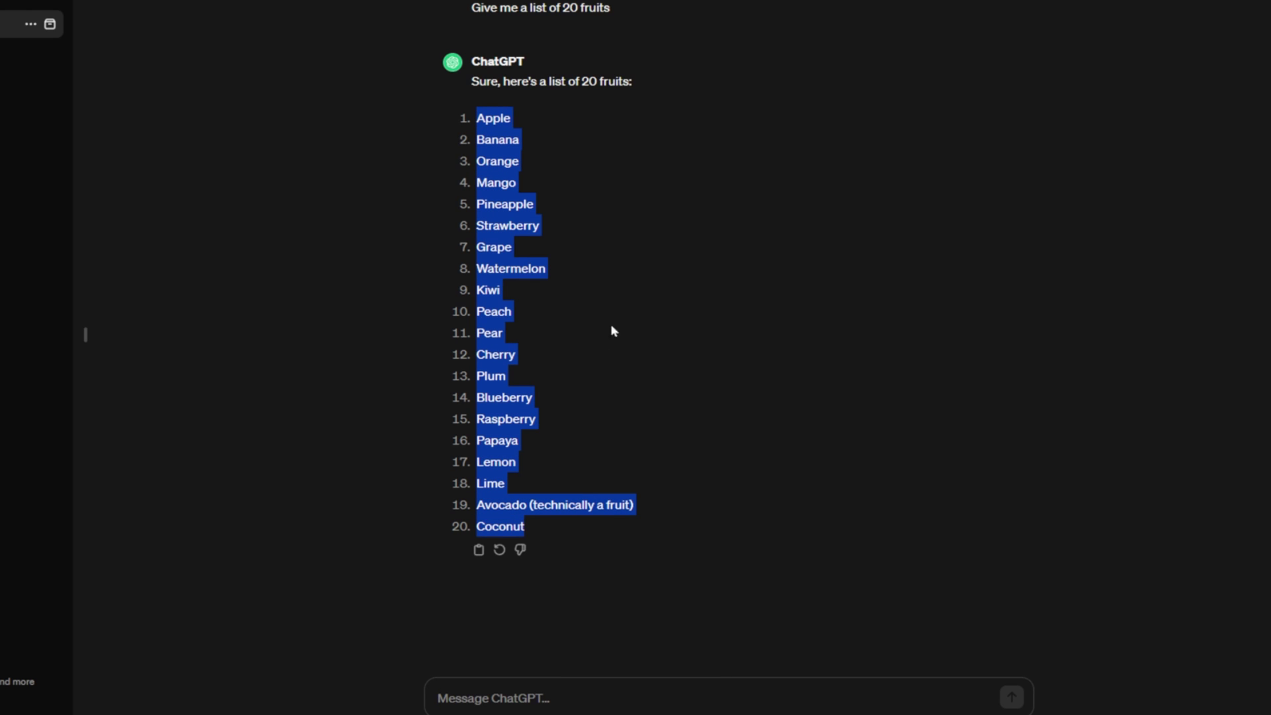
# Step: Create a new text file in wildcards and paste the 20-fruit list, deleting the Avocado note
pyautogui.click(654, 629)
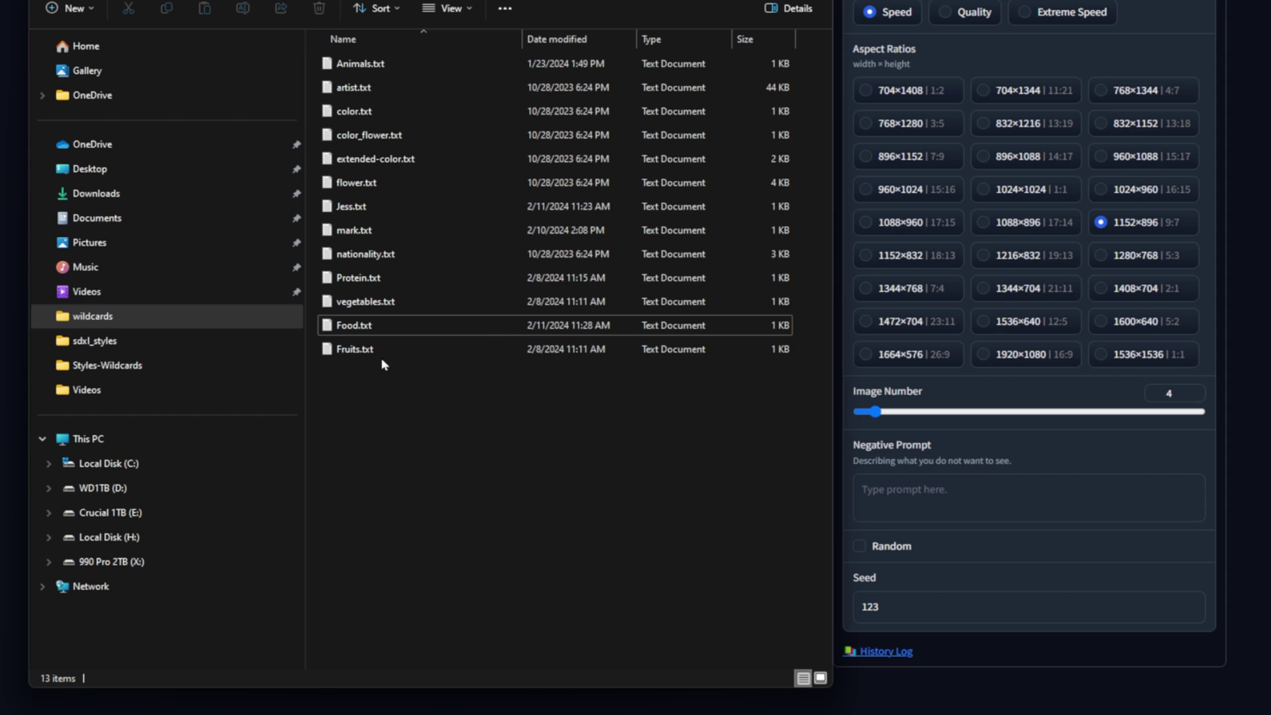
pyautogui.rightClick(367, 405)
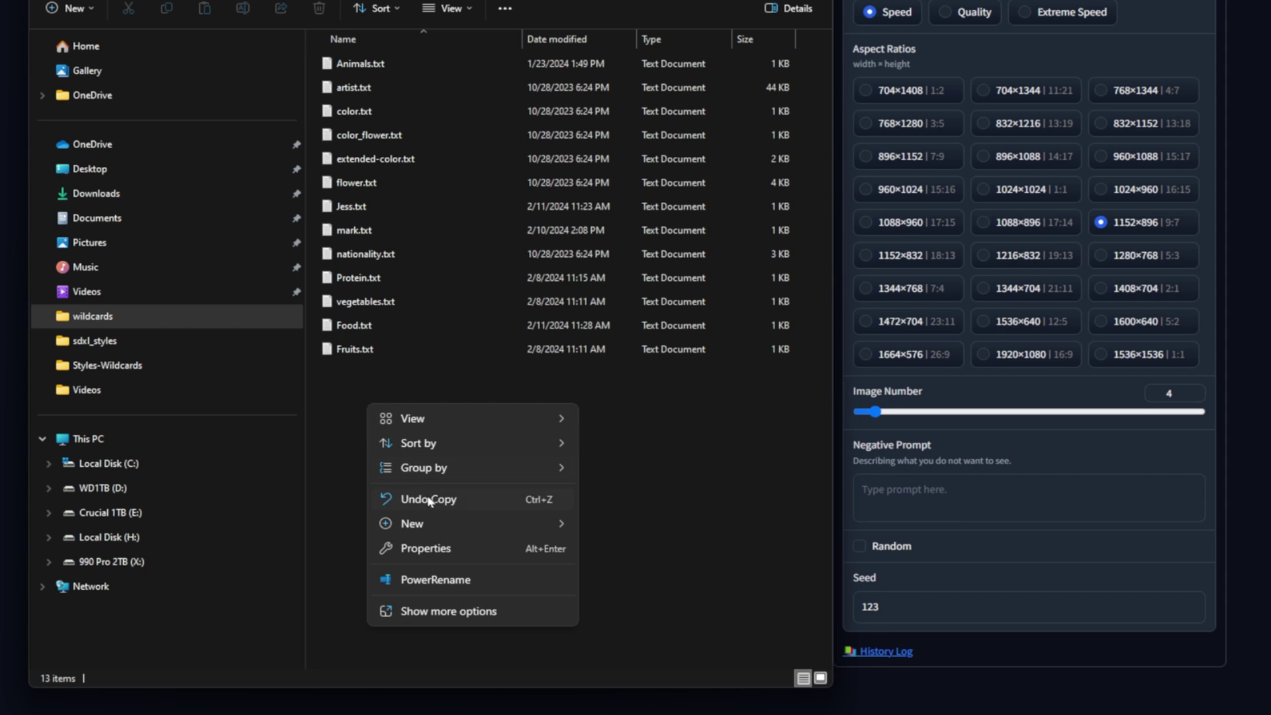
pyautogui.moveTo(429, 526)
pyautogui.click(644, 448)
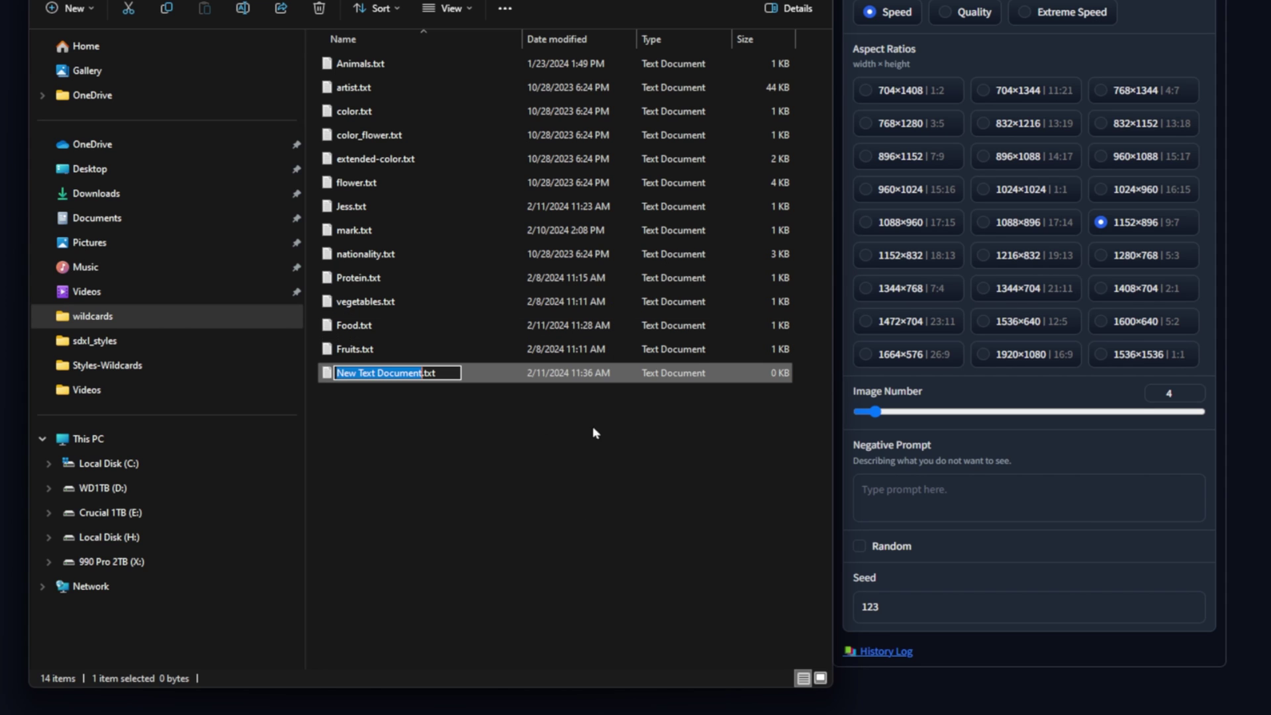
pyautogui.click(411, 406)
pyautogui.doubleClick(405, 376)
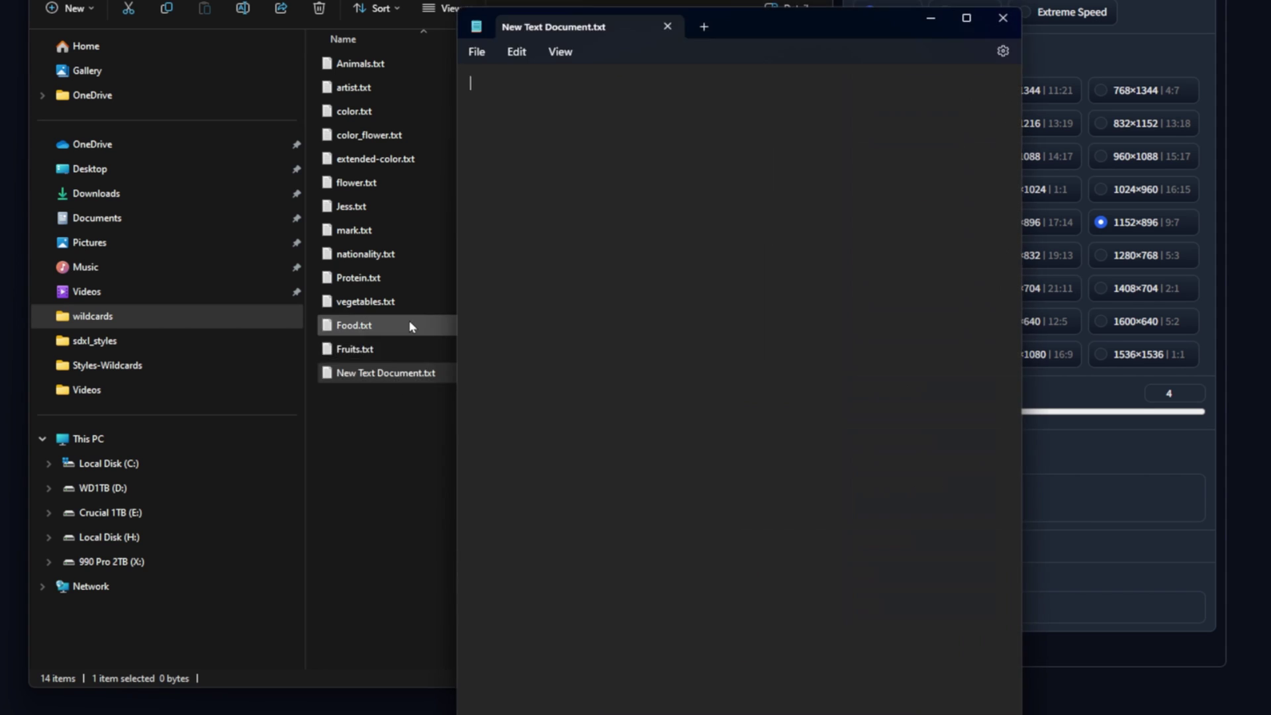
pyautogui.hotkey('ctrl', 'v')
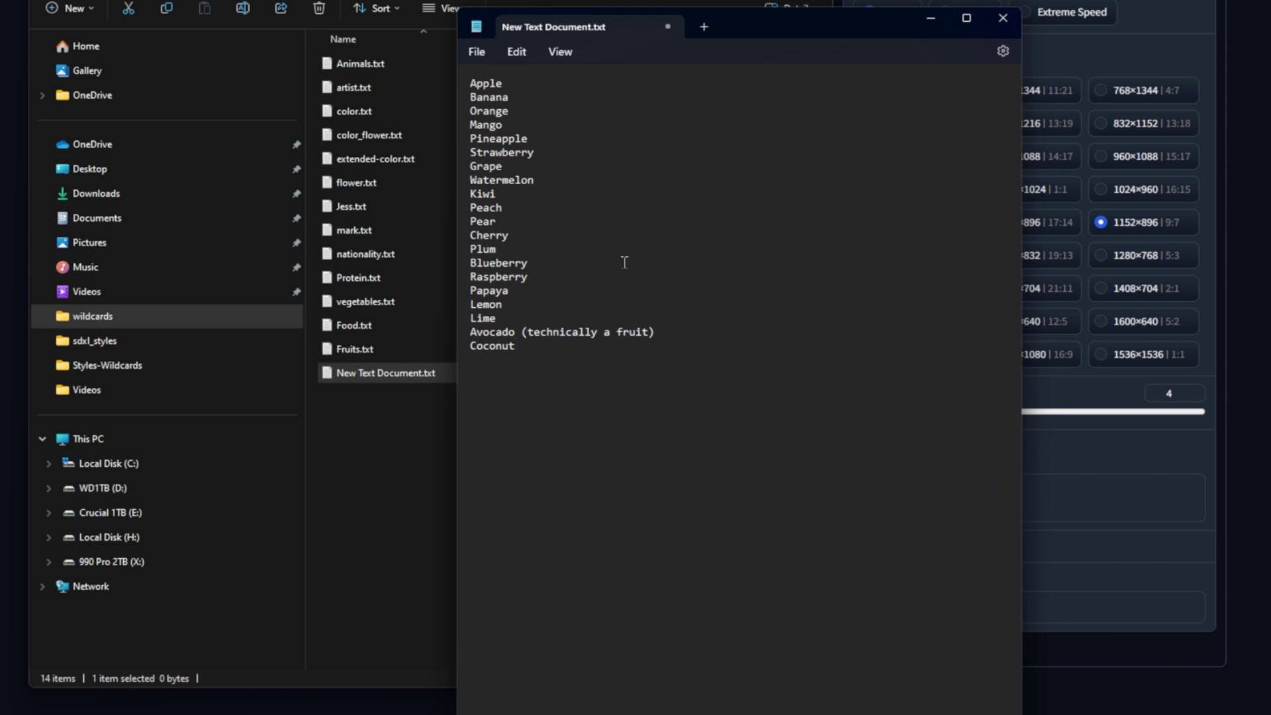
pyautogui.moveTo(615, 337); pyautogui.dragTo(514, 334)
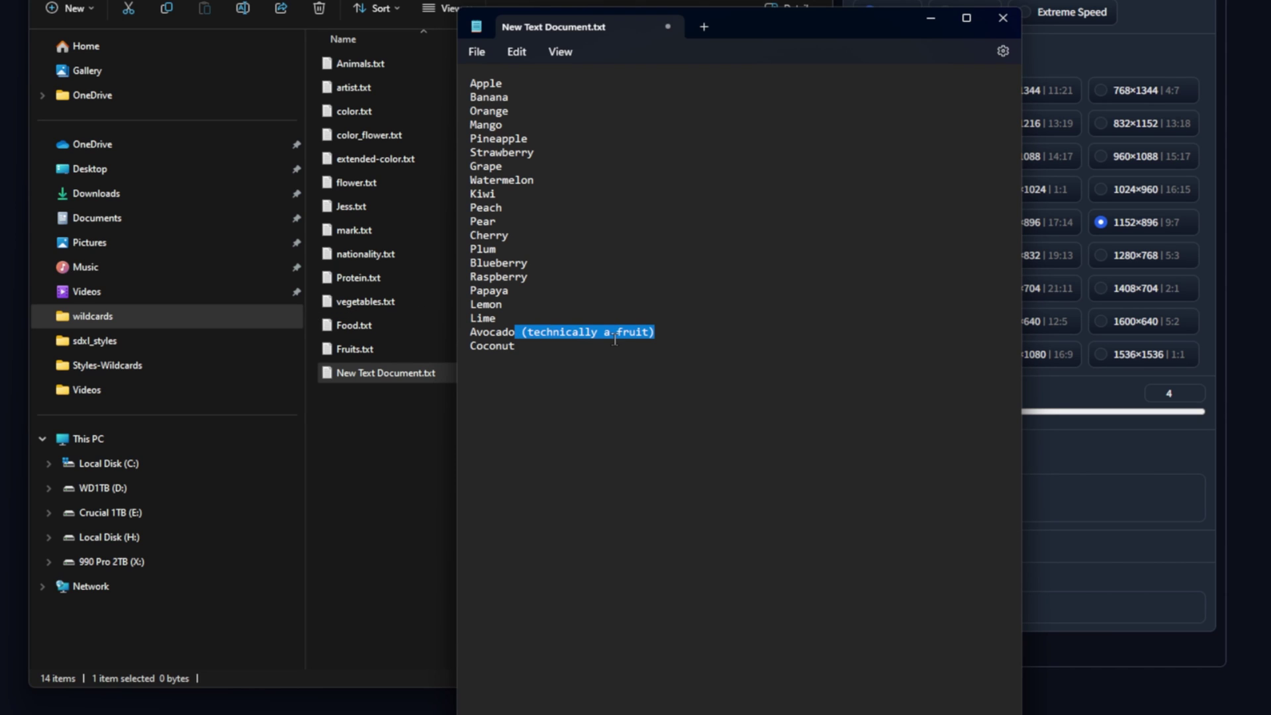
pyautogui.press('BackSpace')
pyautogui.click(612, 377)
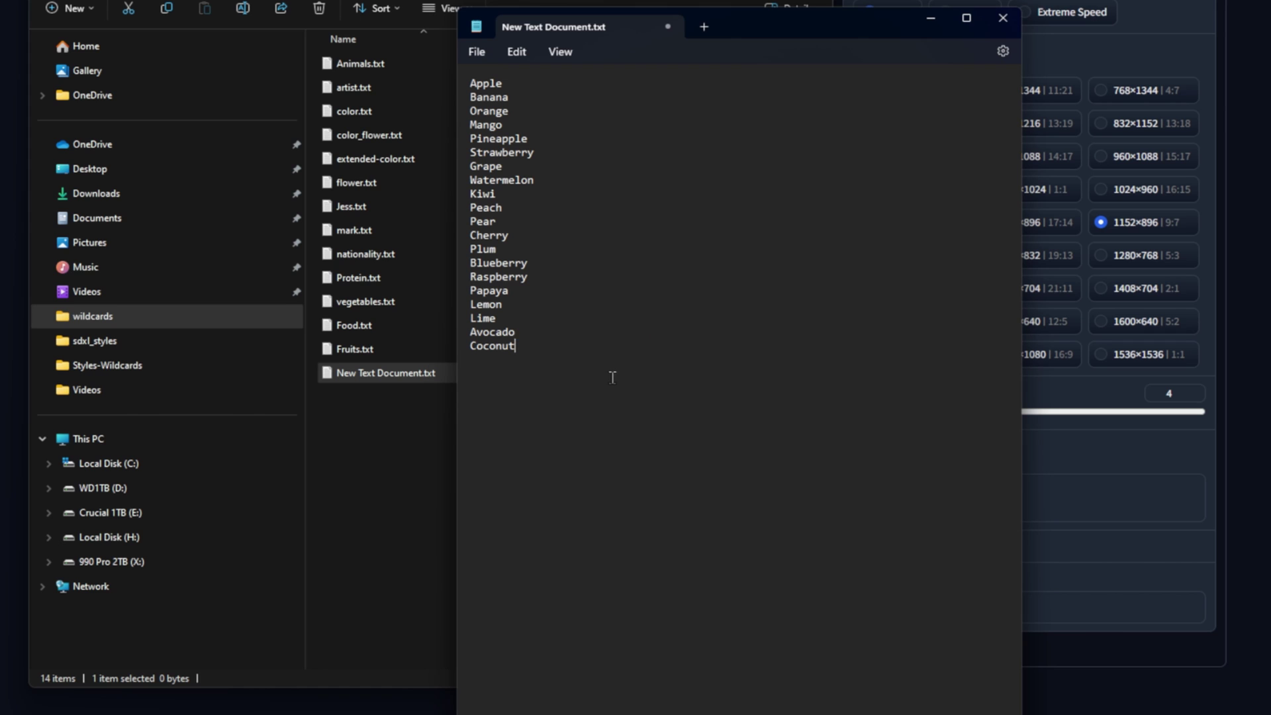
# Step: Save the fruit list as fruit2.txt in the wildcards folder
pyautogui.click(478, 52)
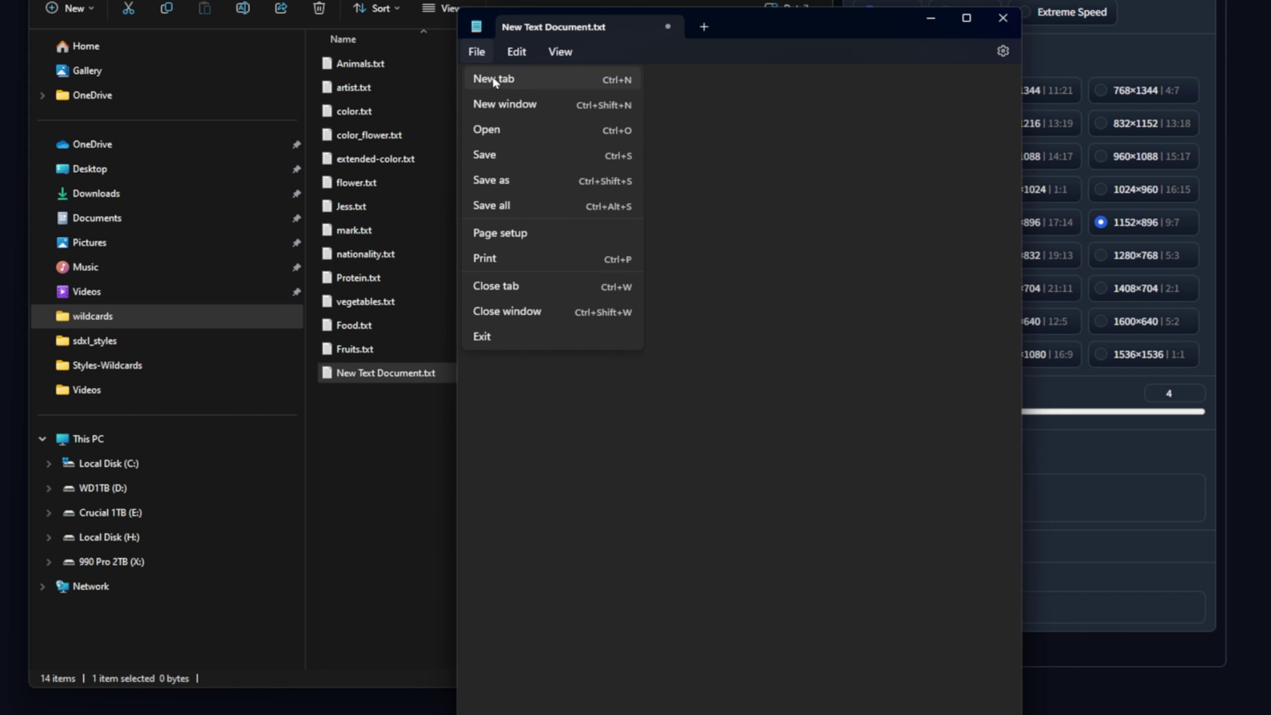
pyautogui.click(499, 181)
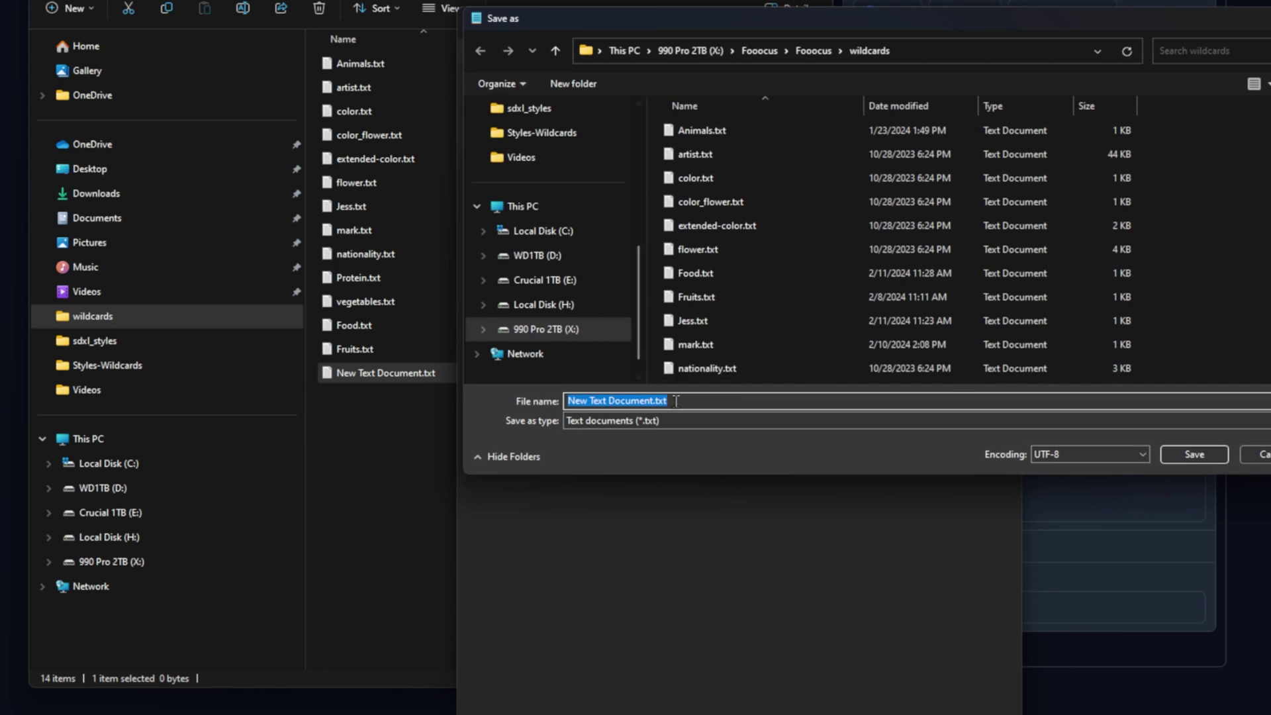
pyautogui.write('fruit2')
pyautogui.click(1169, 455)
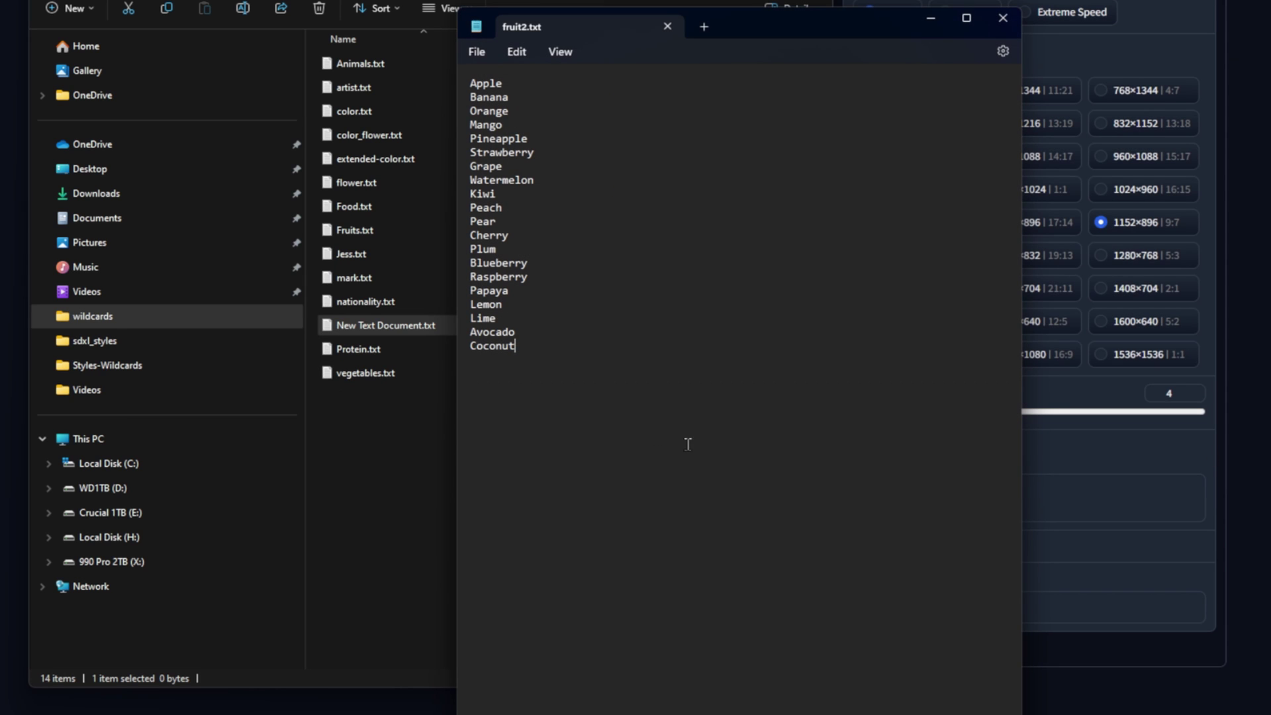
# Step: Close Notepad and change the prompt's __food__ wildcard to __fruit2__
pyautogui.click(1003, 18)
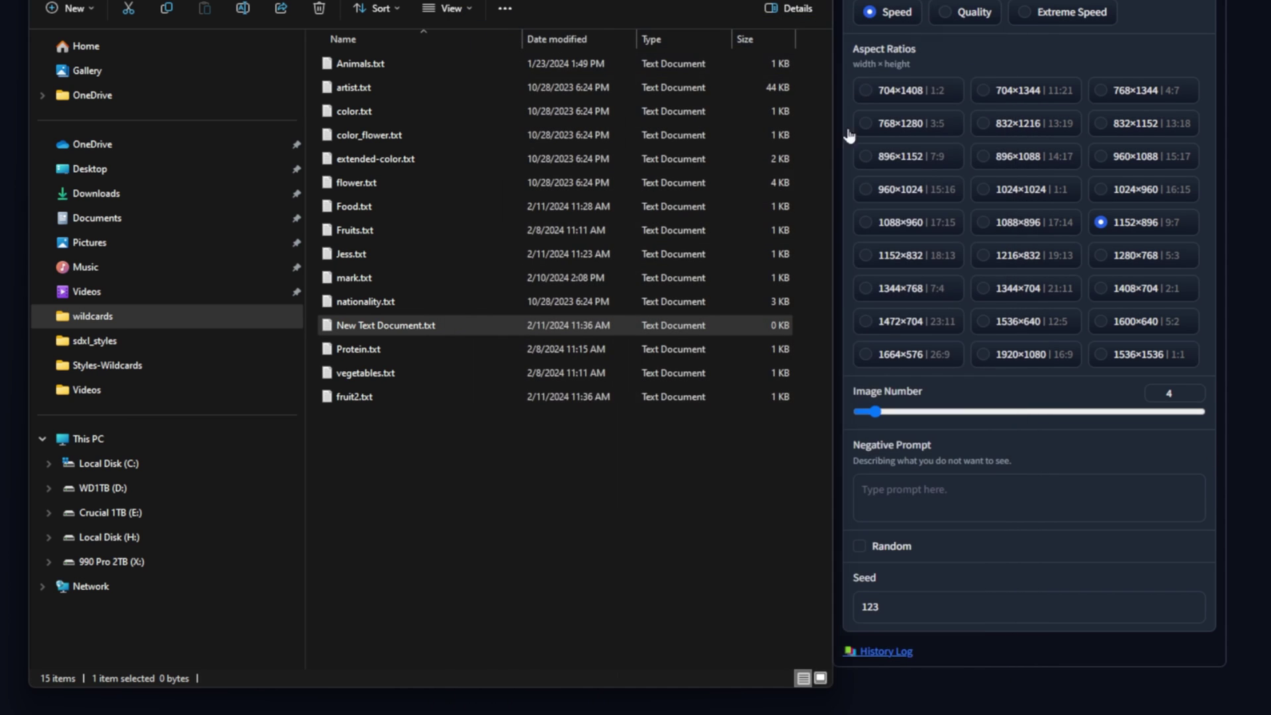
pyautogui.click(560, 431)
pyautogui.click(374, 405)
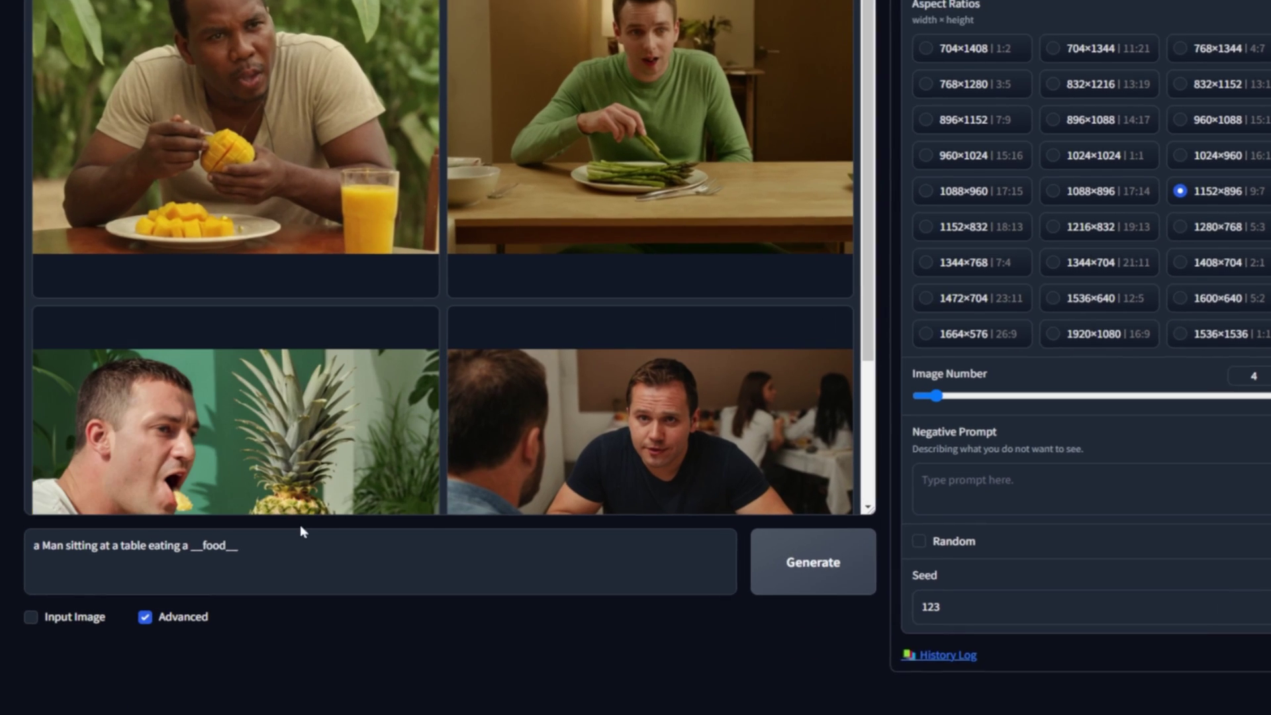
pyautogui.click(236, 554)
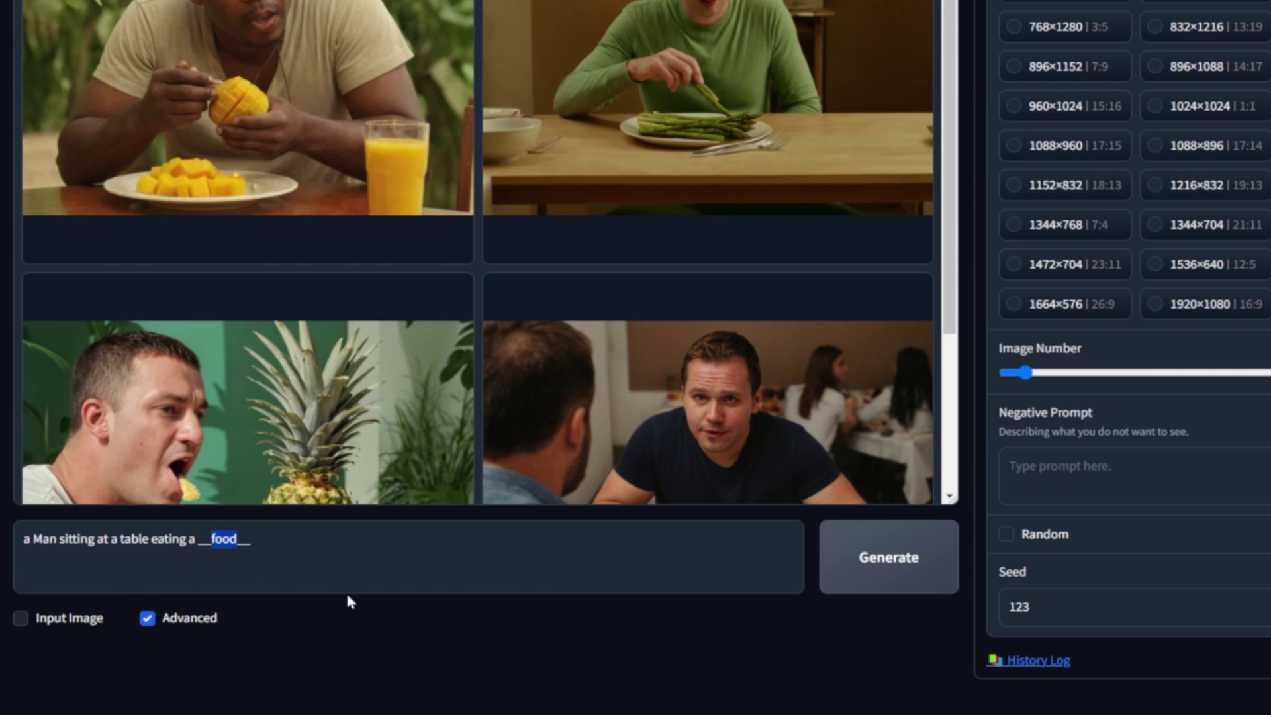
pyautogui.write('fruit2')
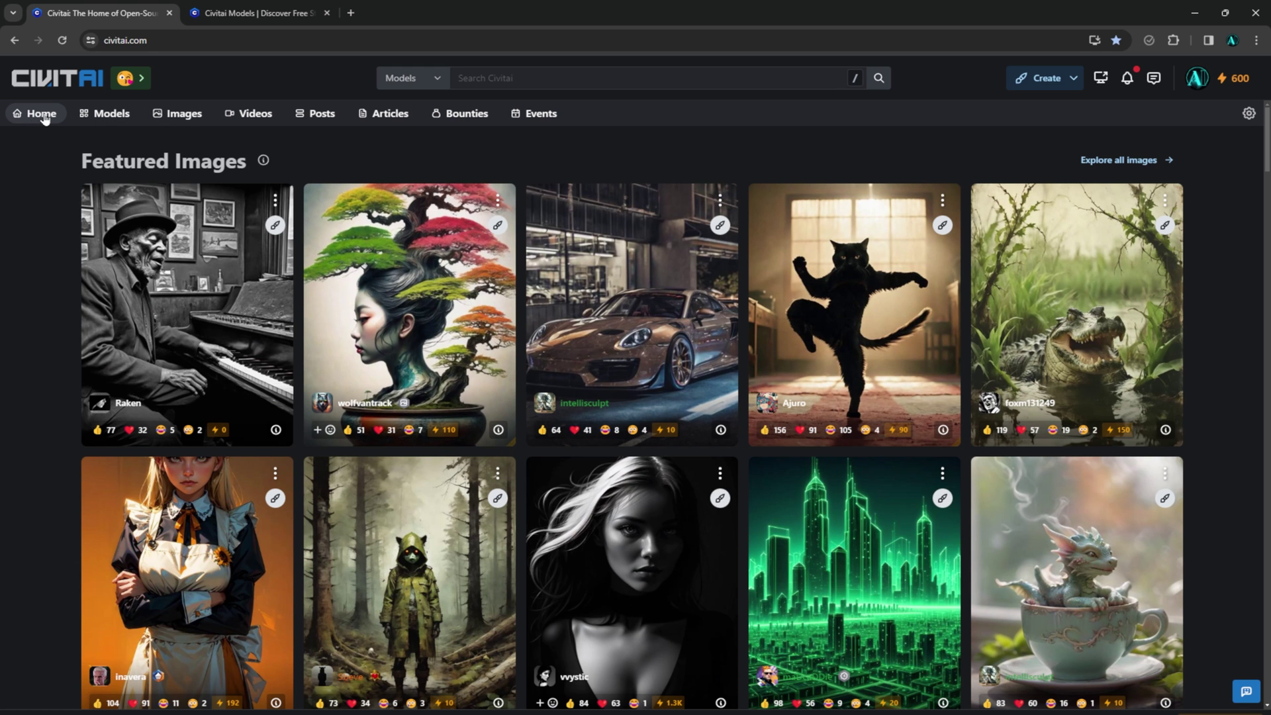
# Step: Browse Civitai's community images and view the hamster image's generation data
pyautogui.click(178, 115)
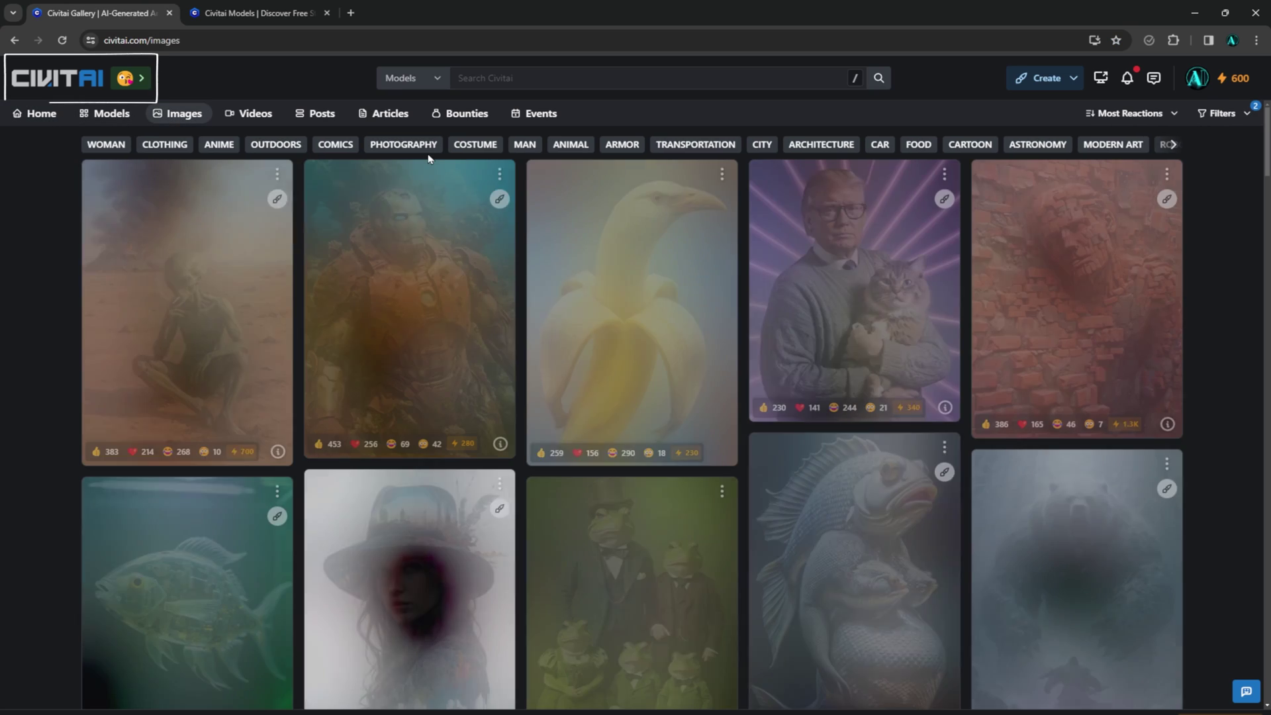
pyautogui.scroll(-10, 770, 298)
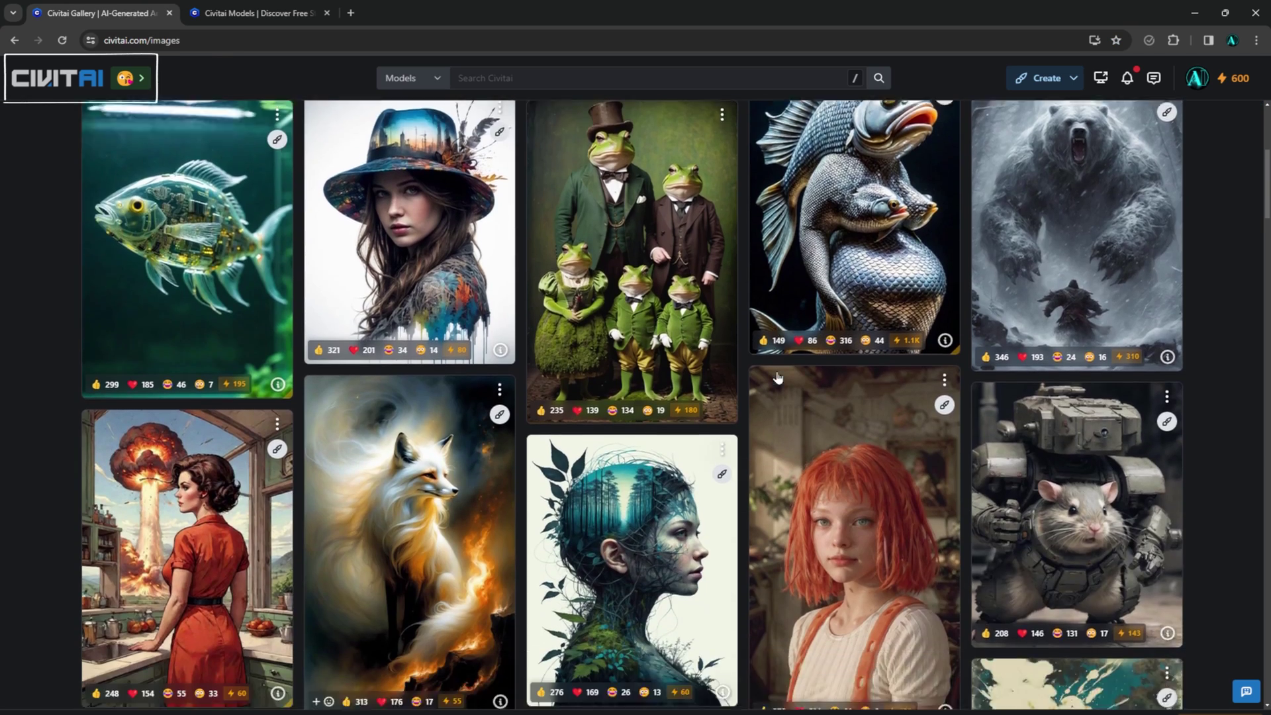
pyautogui.scroll(-7, 778, 378)
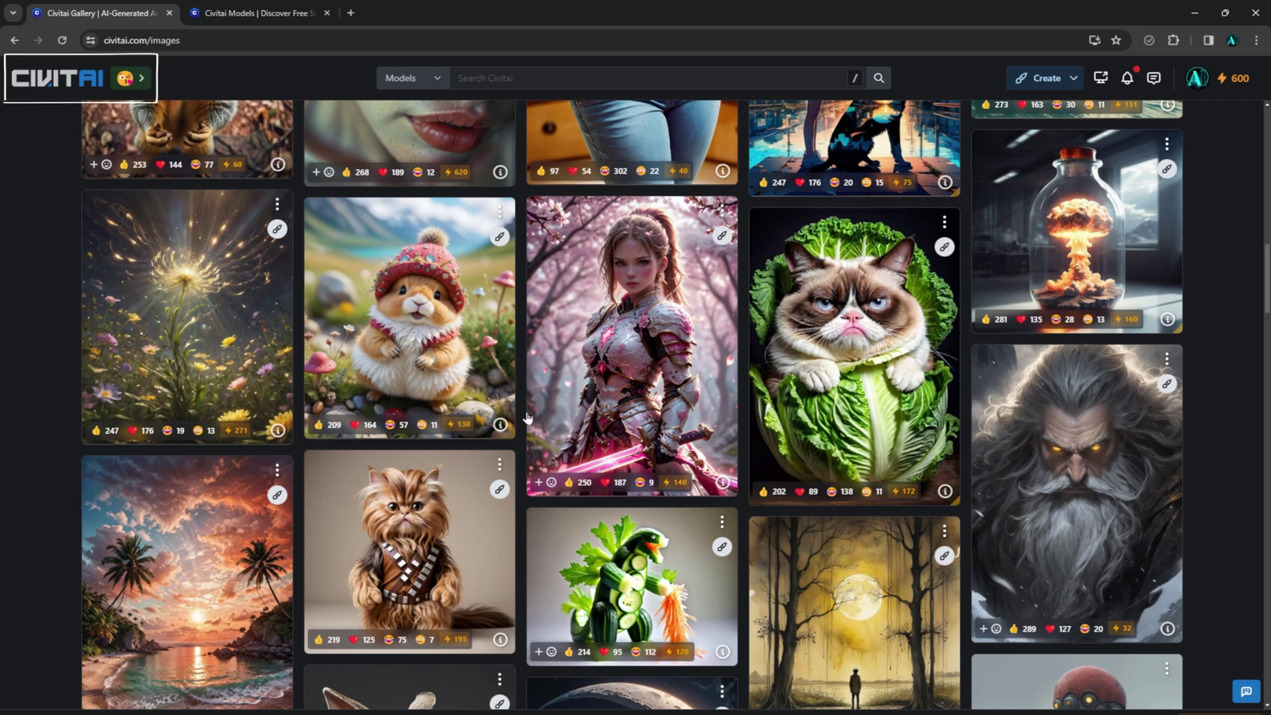
pyautogui.click(500, 424)
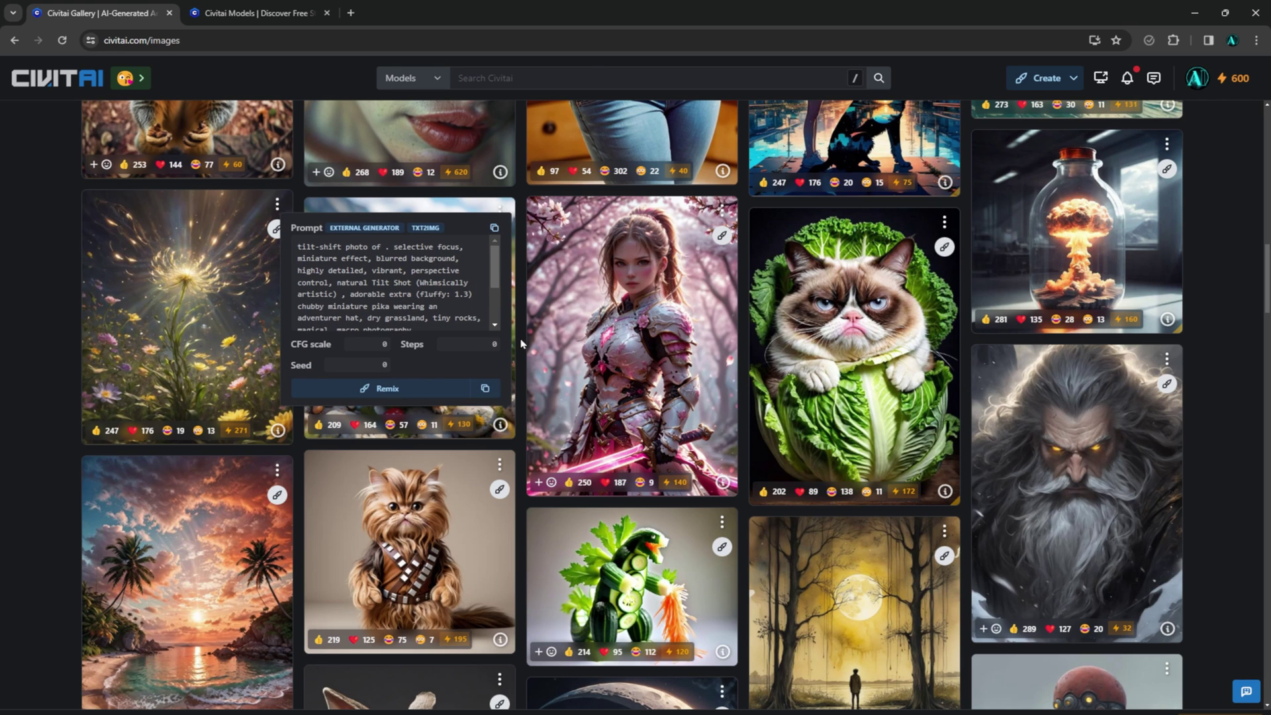
# Step: Show the prompt of the ink-illustration vehicle image in the Juggernaut XL gallery
pyautogui.click(278, 19)
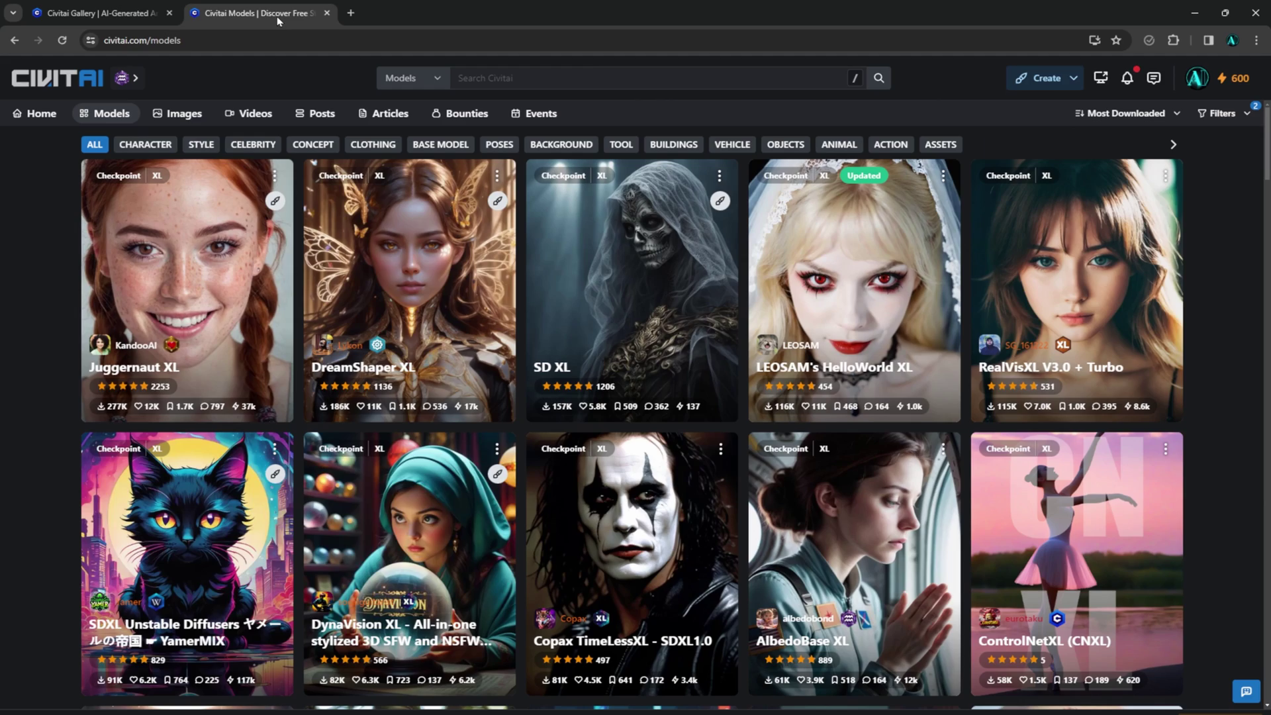
pyautogui.click(207, 314)
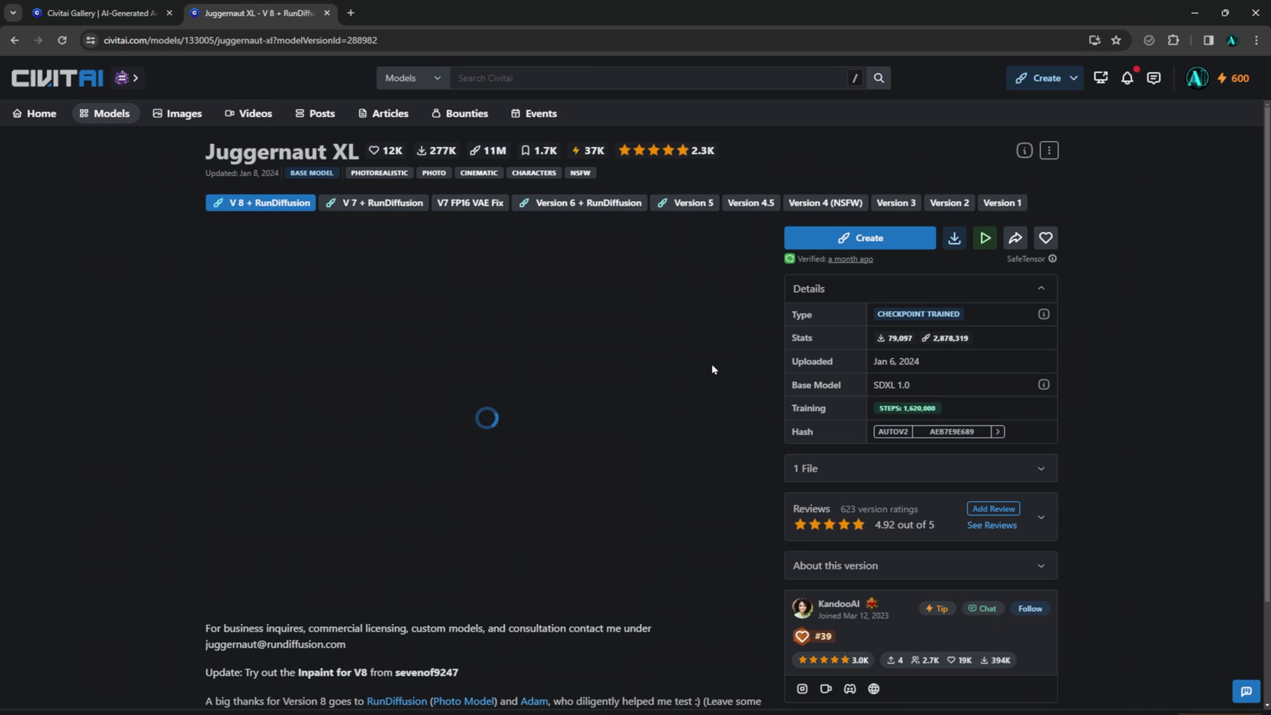
pyautogui.scroll(-9, 712, 370)
pyautogui.scroll(-15, 713, 369)
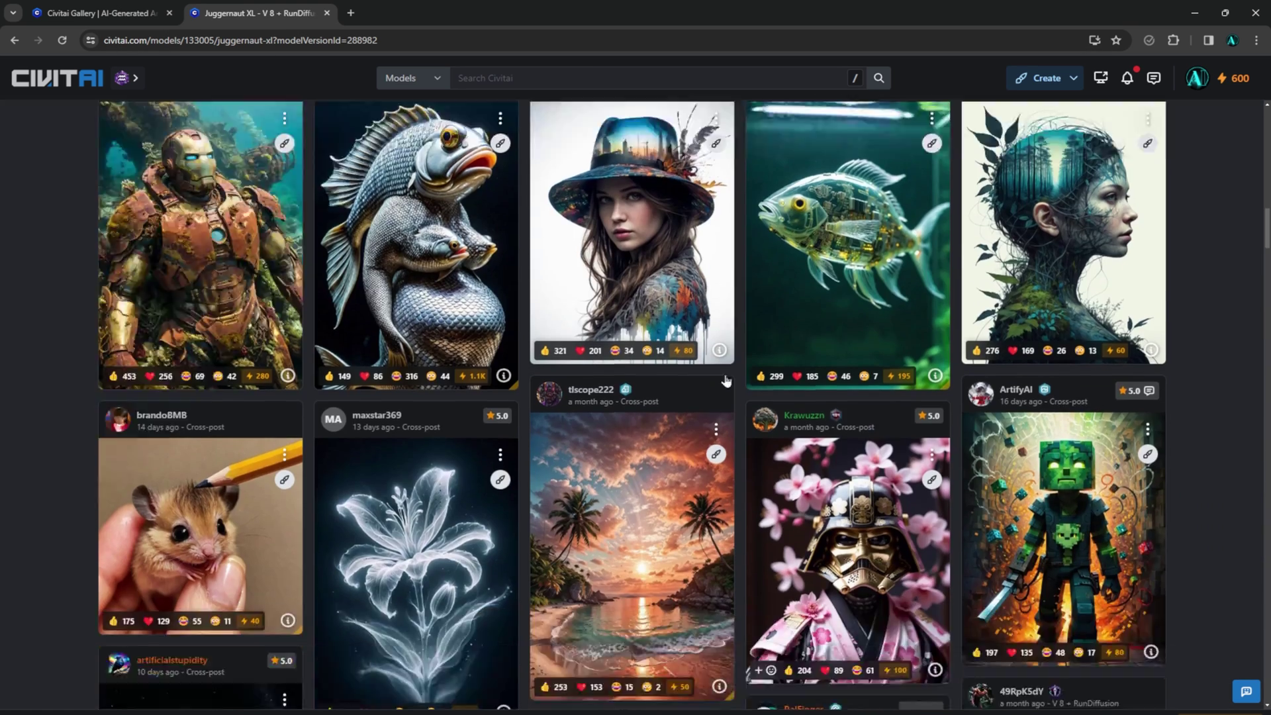
pyautogui.scroll(-9, 726, 382)
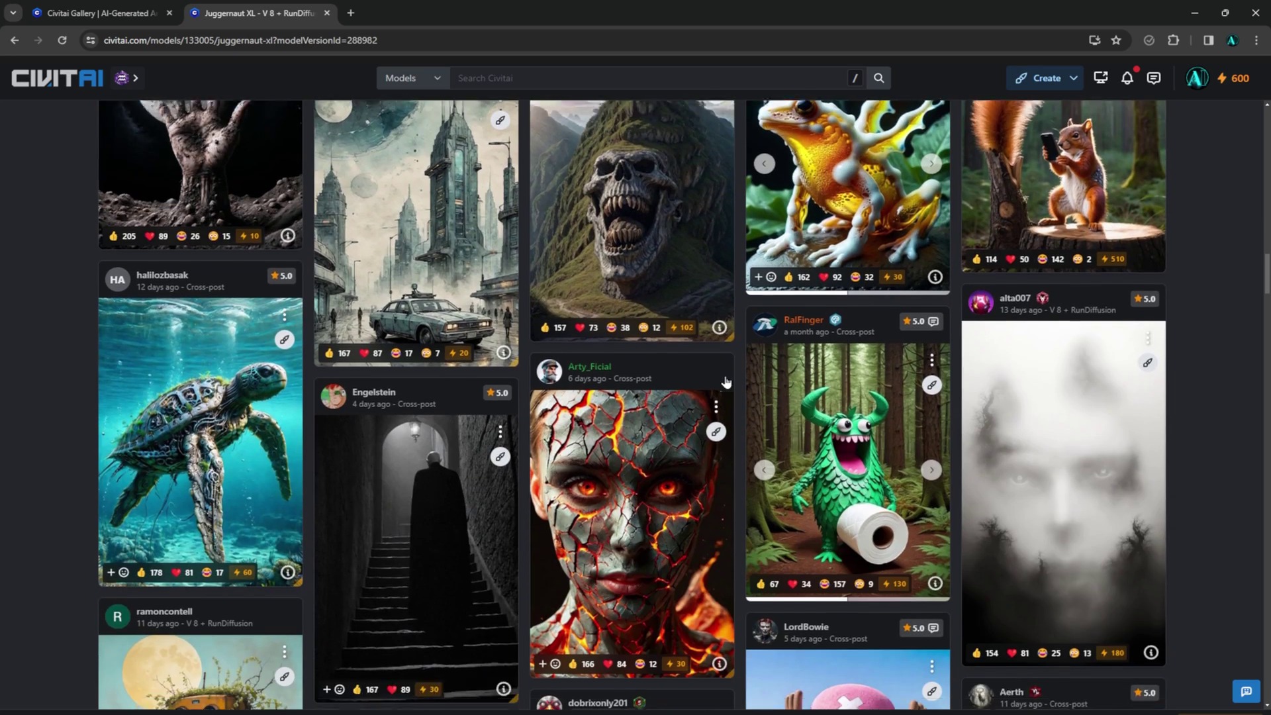
pyautogui.scroll(-15, 725, 382)
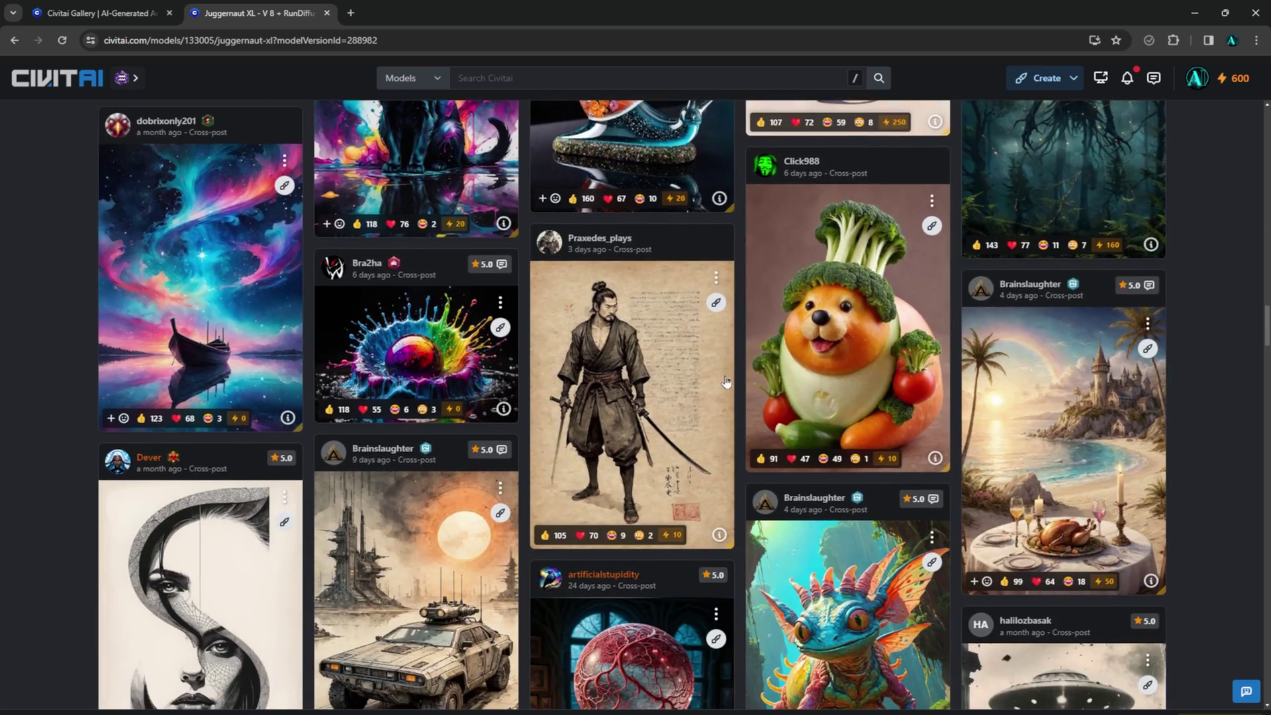
pyautogui.scroll(-1, 725, 382)
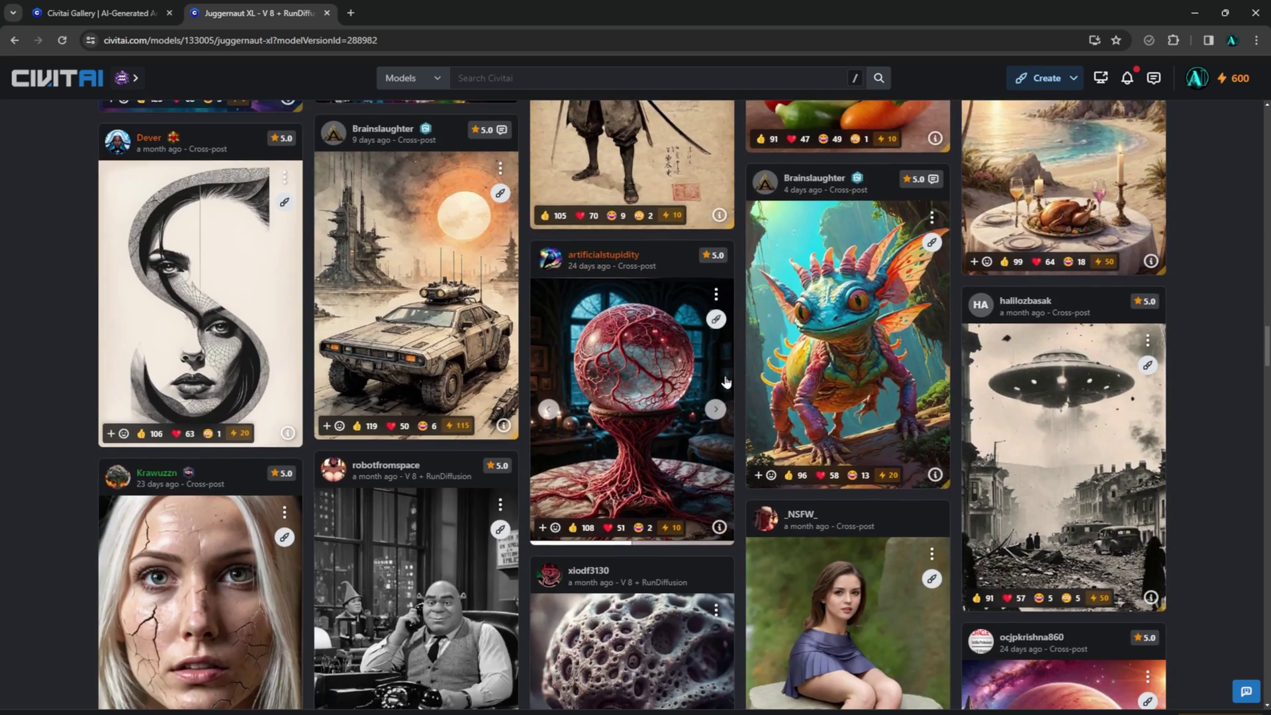
pyautogui.click(504, 426)
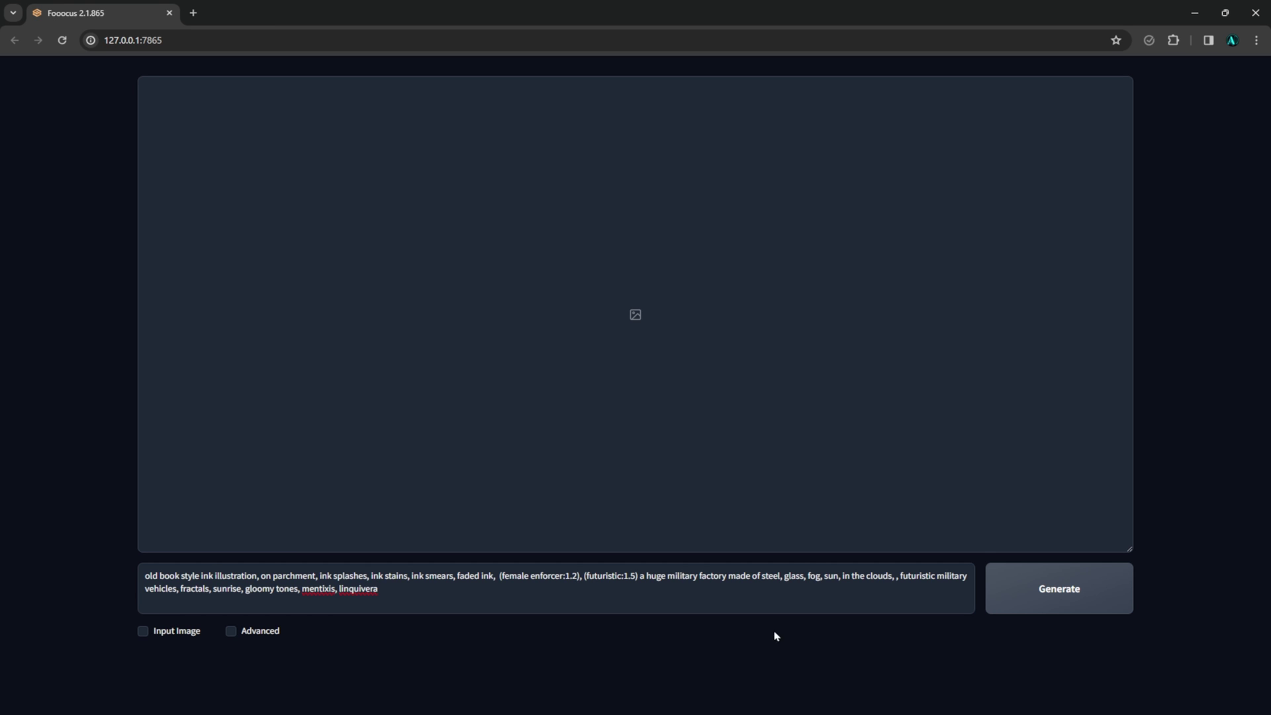
# Step: Generate images from the pasted old book style ink illustration prompt of a futuristic military factory
pyautogui.click(1120, 590)
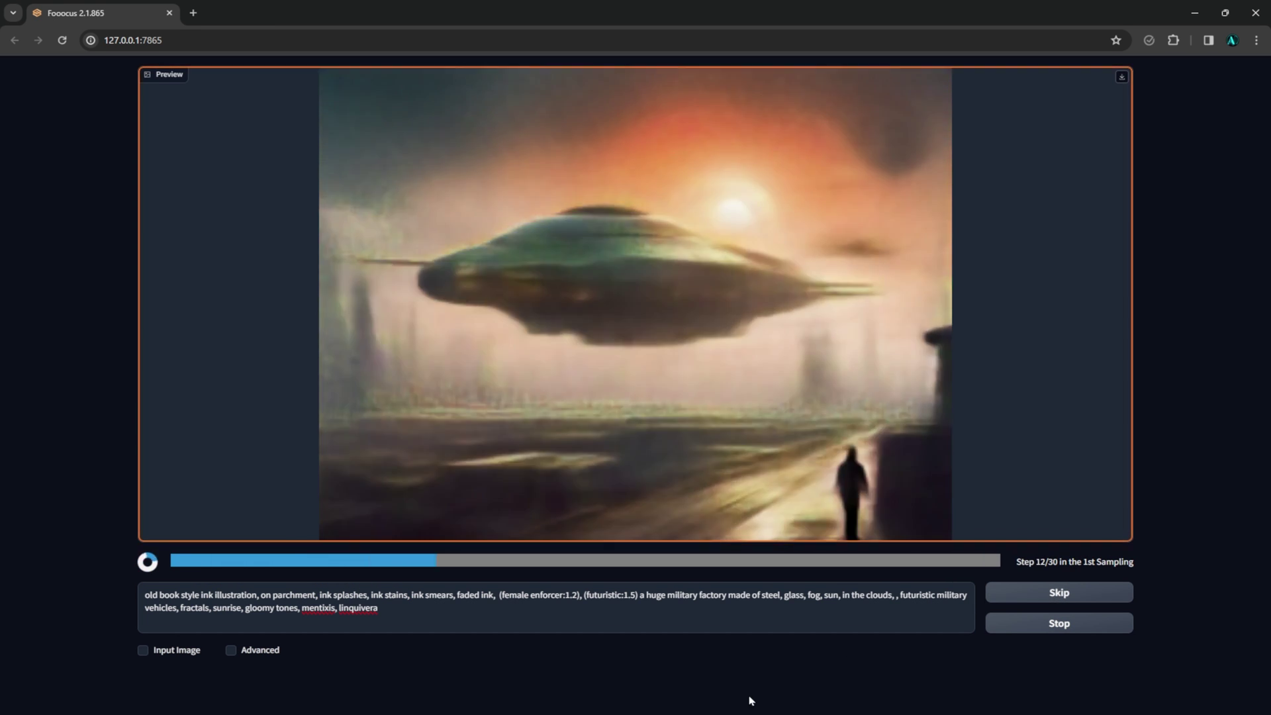
pyautogui.moveTo(768, 705)
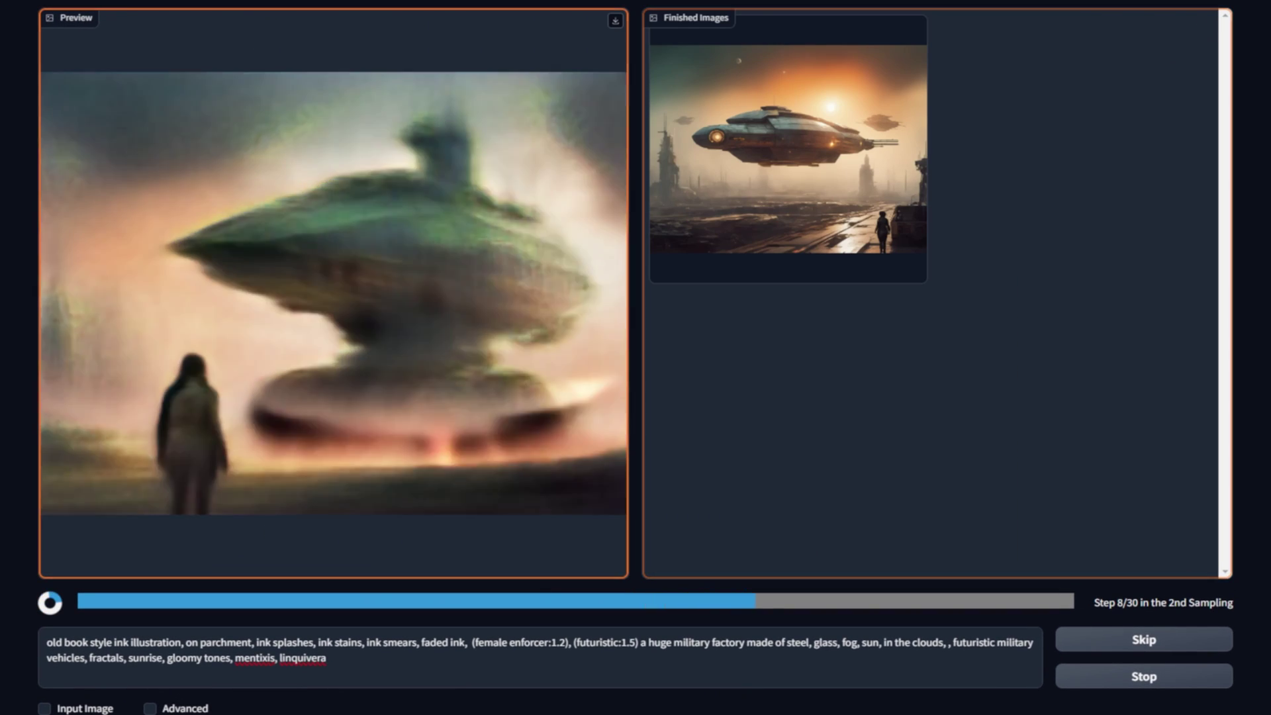